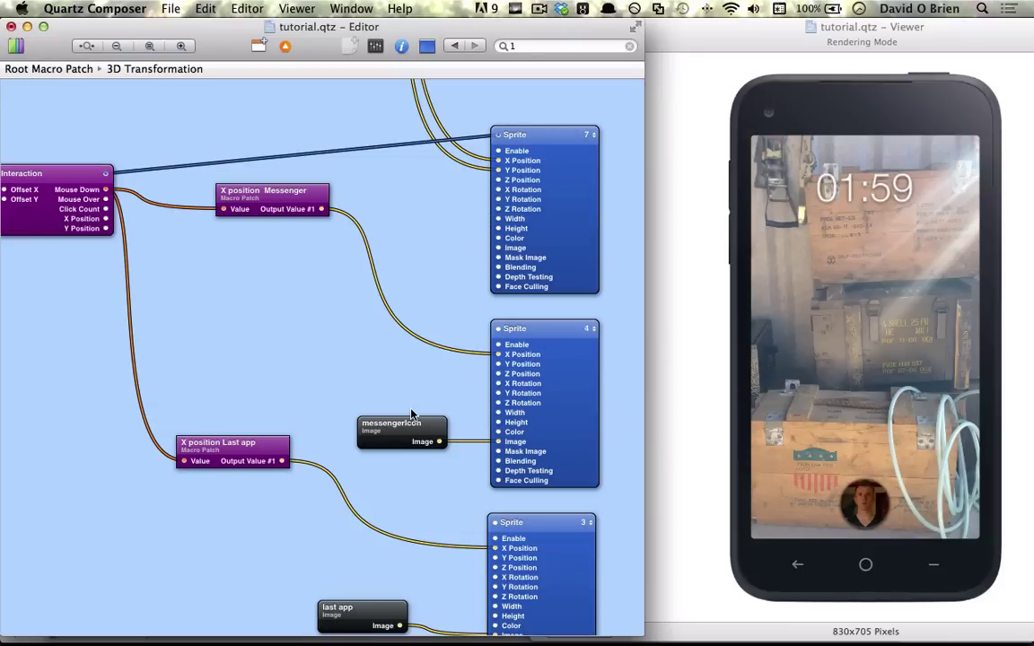
- Drag the chat-head avatar left in the Viewer to preview the messenger icon
drag(959, 472, 877, 451)
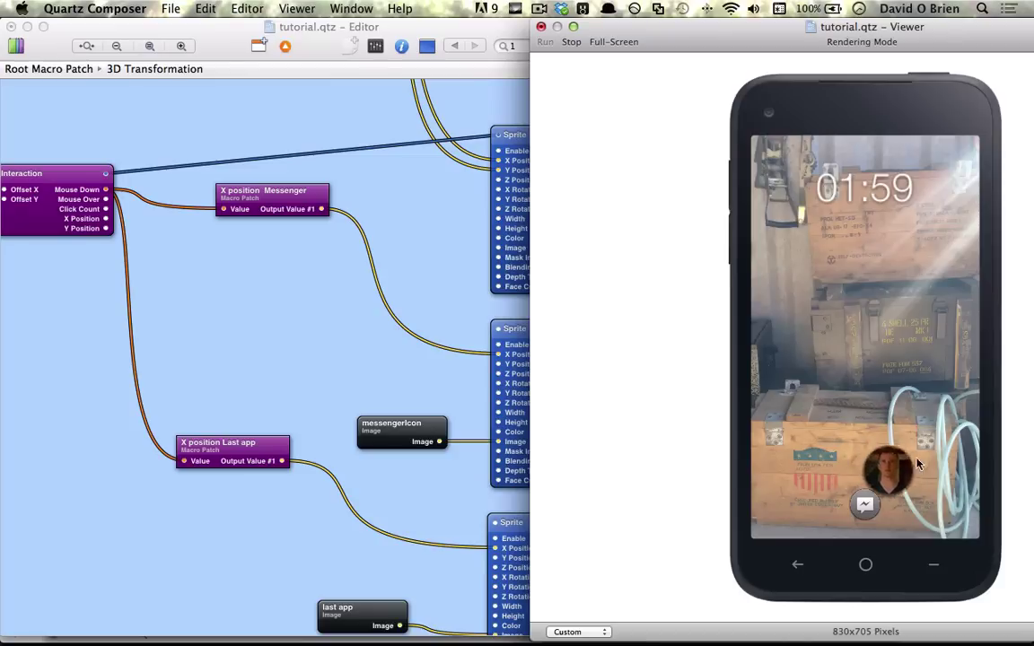
- Duplicate X position Messenger as 'Opacity Messenger' and wire Mouse Down into its Value
click(440, 348)
drag(268, 199, 263, 257)
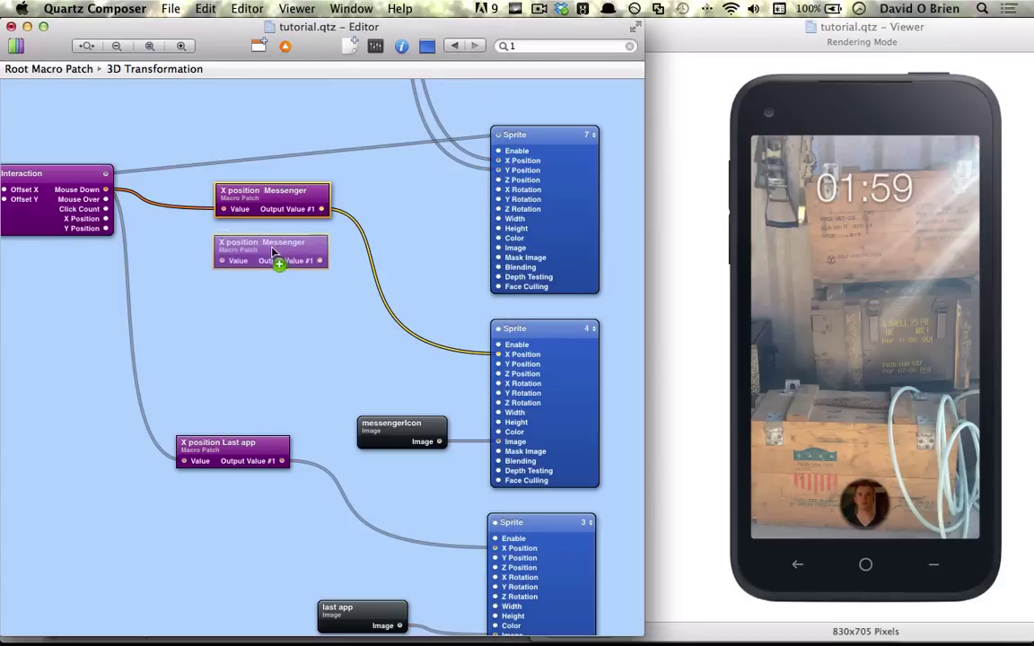
double_click(262, 251)
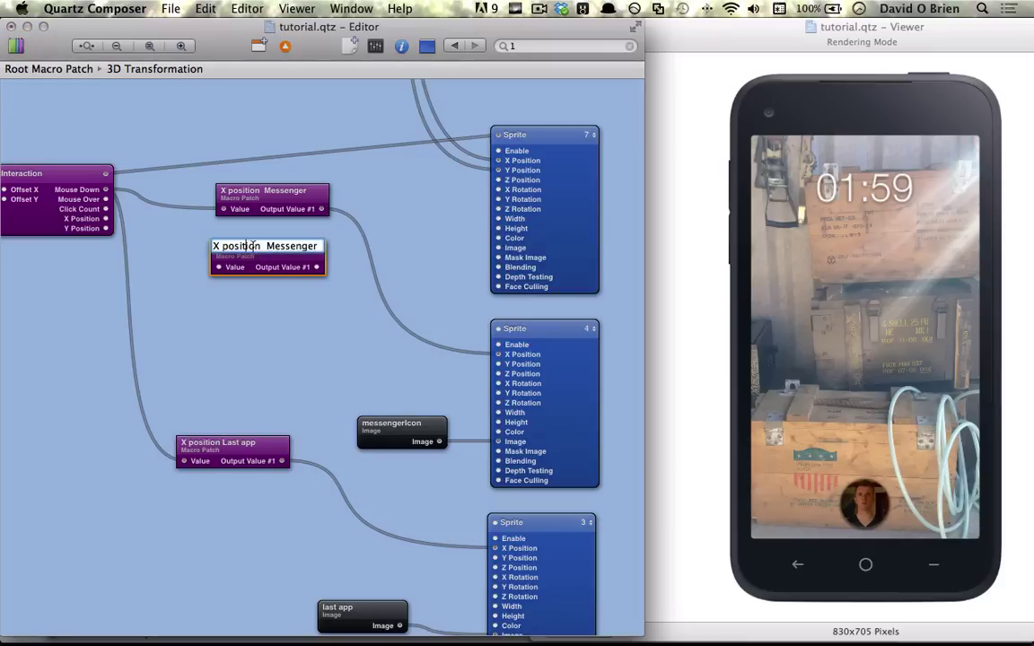
drag(261, 246, 194, 247)
text(O)
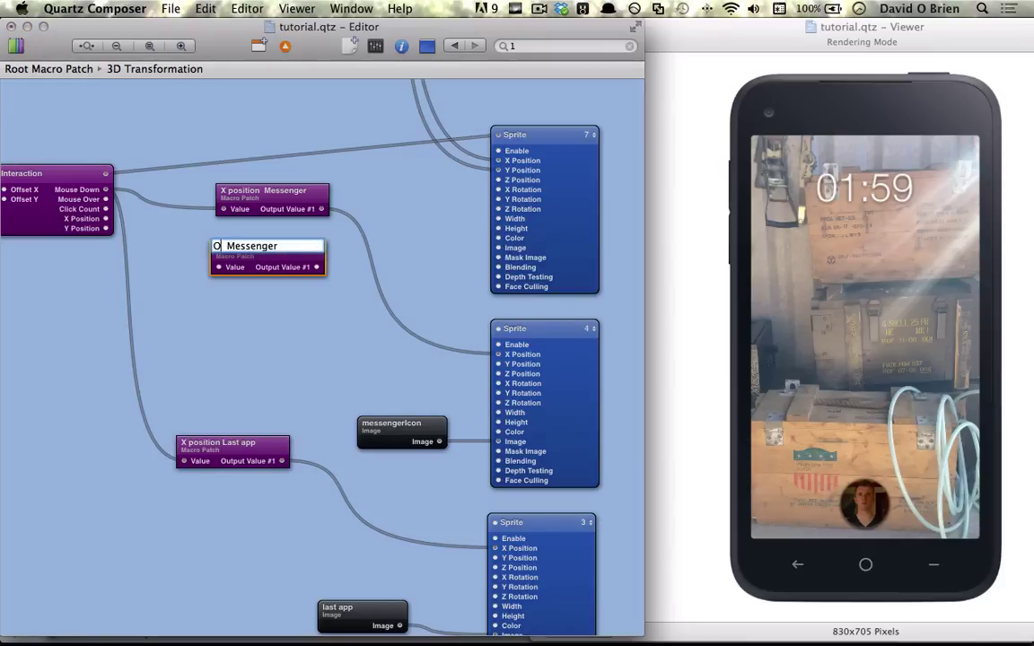
text(ppacity)
key(Return)
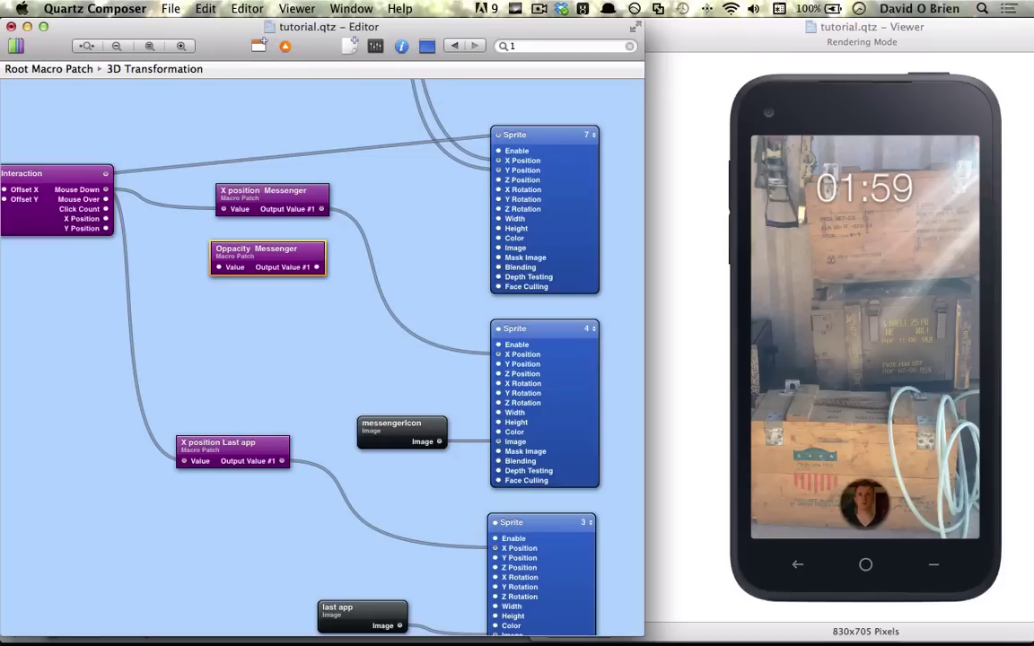
drag(106, 189, 217, 260)
- Add an HSL Color patch from the library, place it higher, and open its inspector
key(super+Return)
text(hsl)
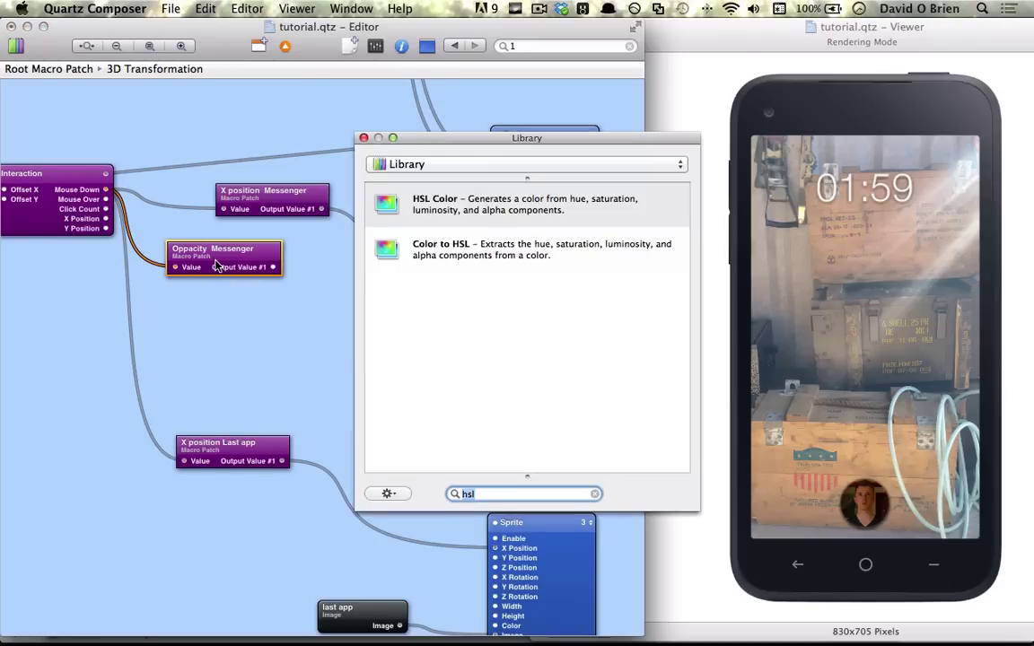
key(Return)
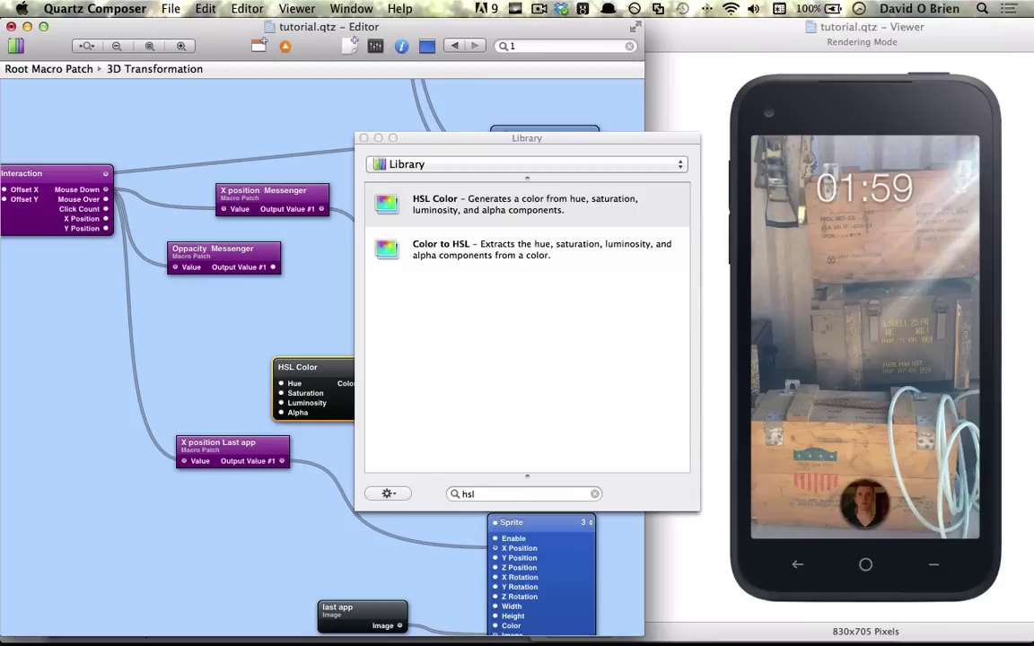
click(363, 137)
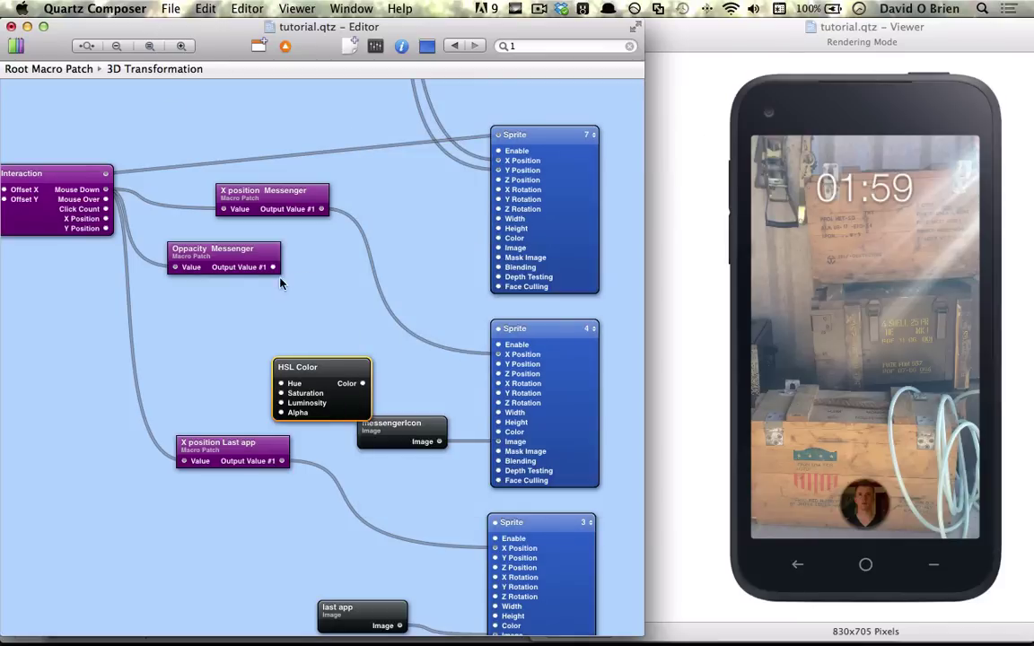
drag(301, 368, 314, 299)
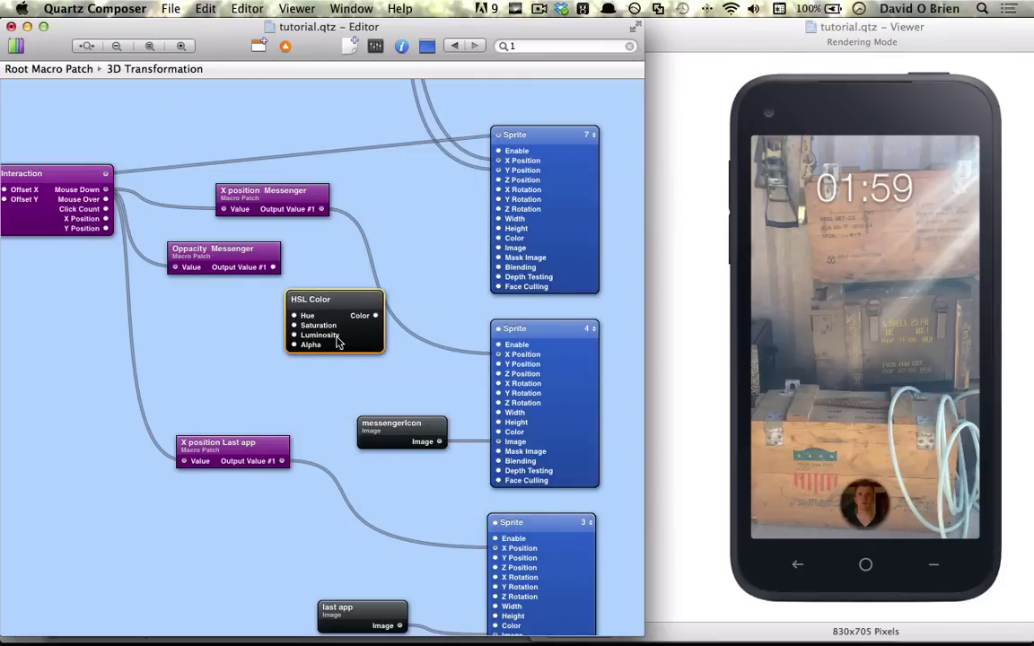
key(super+i)
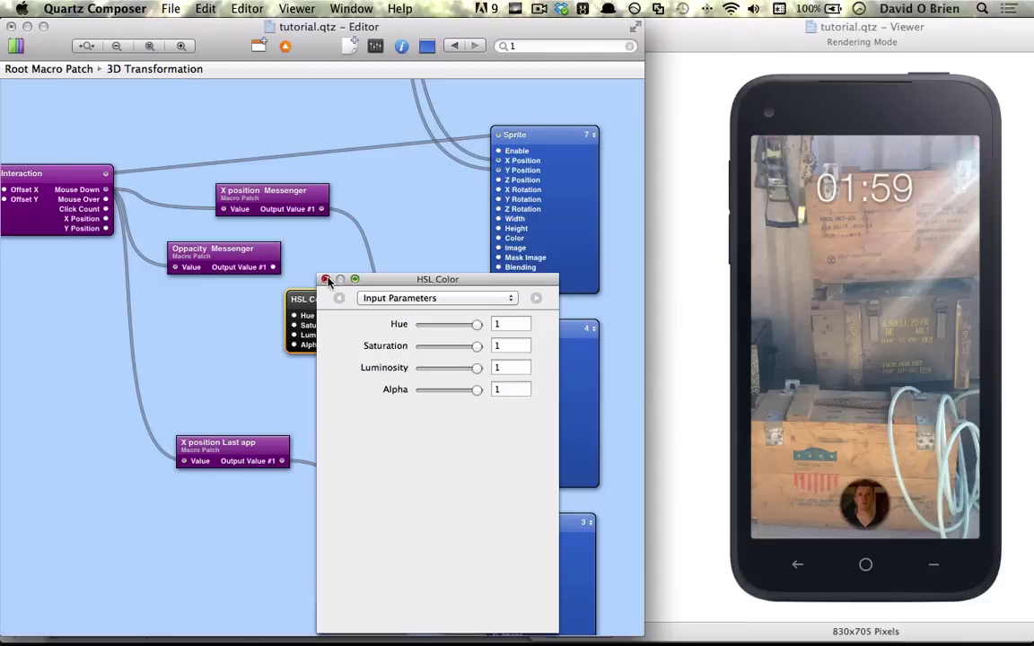
- Feed Opacity Messenger's output into the HSL Color Alpha input
click(326, 279)
mouse_move(252, 249)
mouse_down()
mouse_move(230, 269)
mouse_move(292, 343)
mouse_up()
double_click(239, 272)
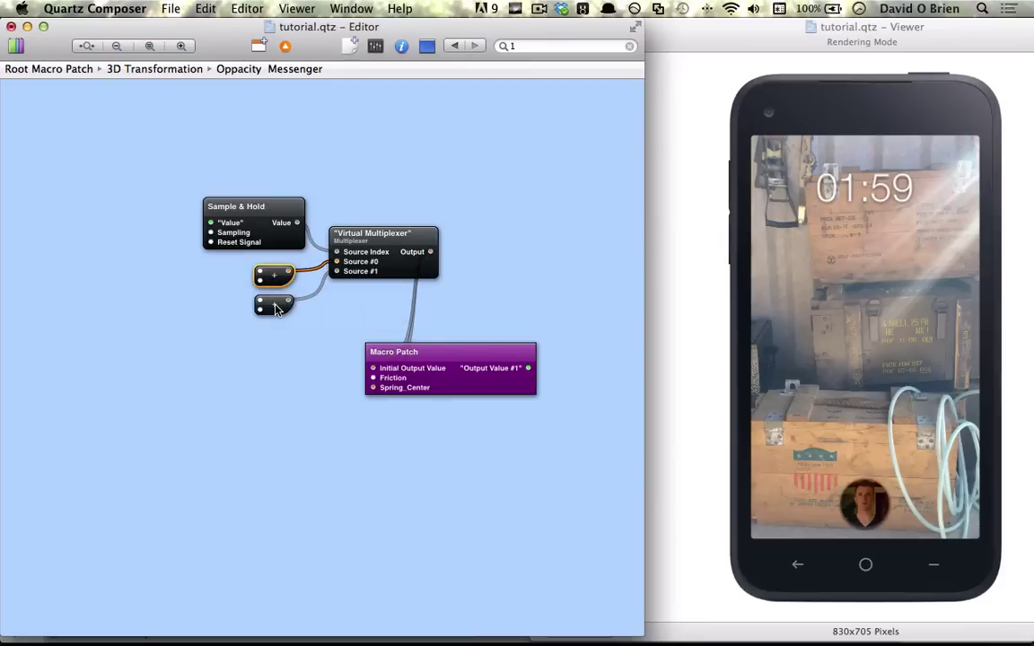
- Inside Opacity Messenger, change the lower Math patch's Initial Value from -0.24 to 1
click(275, 308)
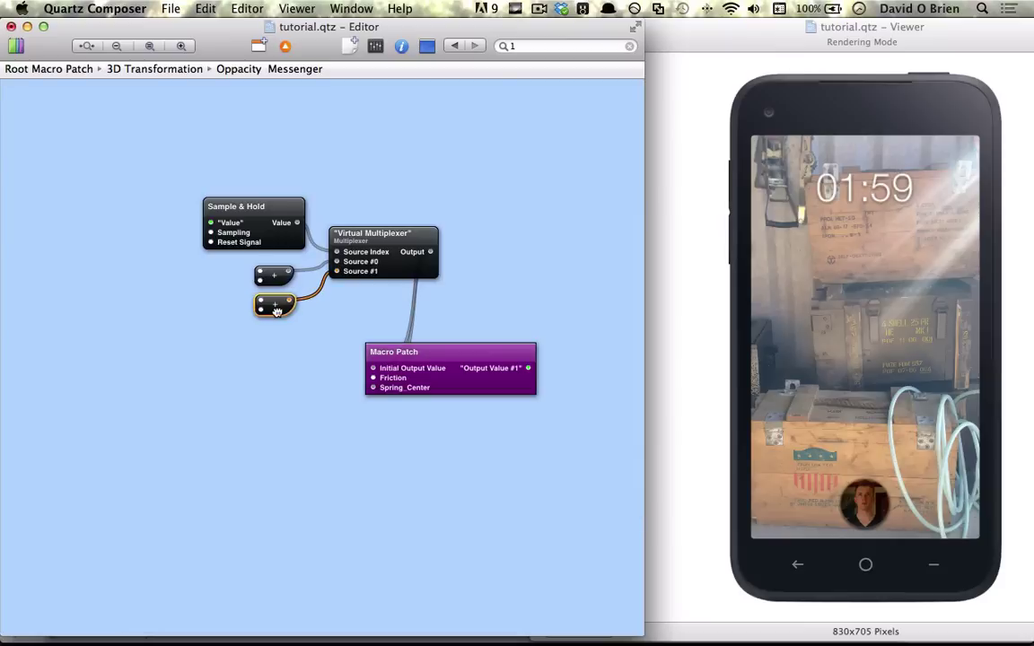
key(super+i)
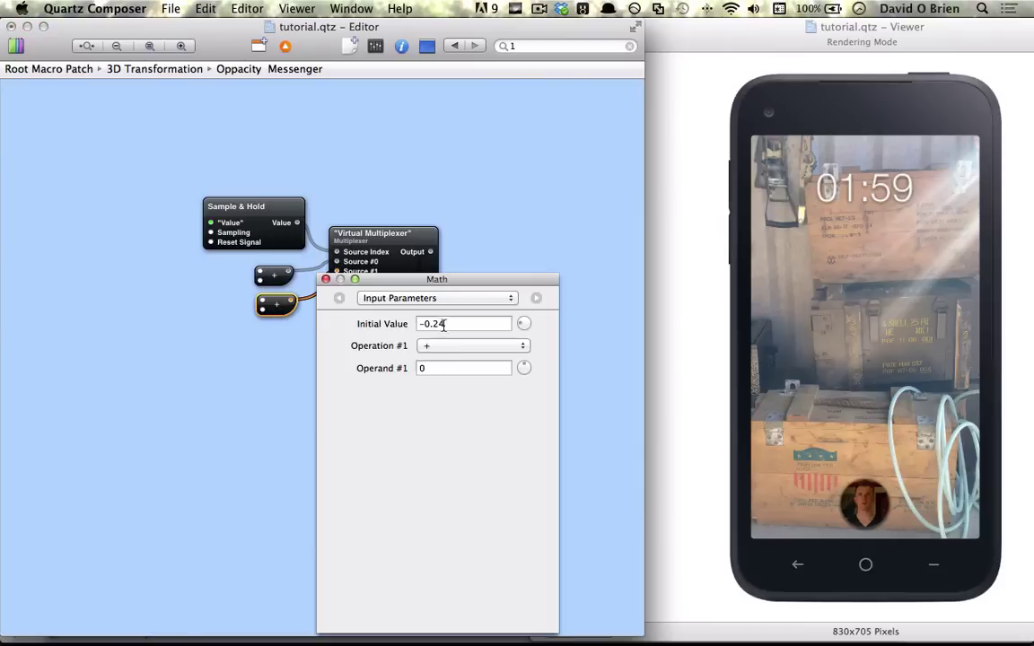
triple_click(446, 323)
text(1)
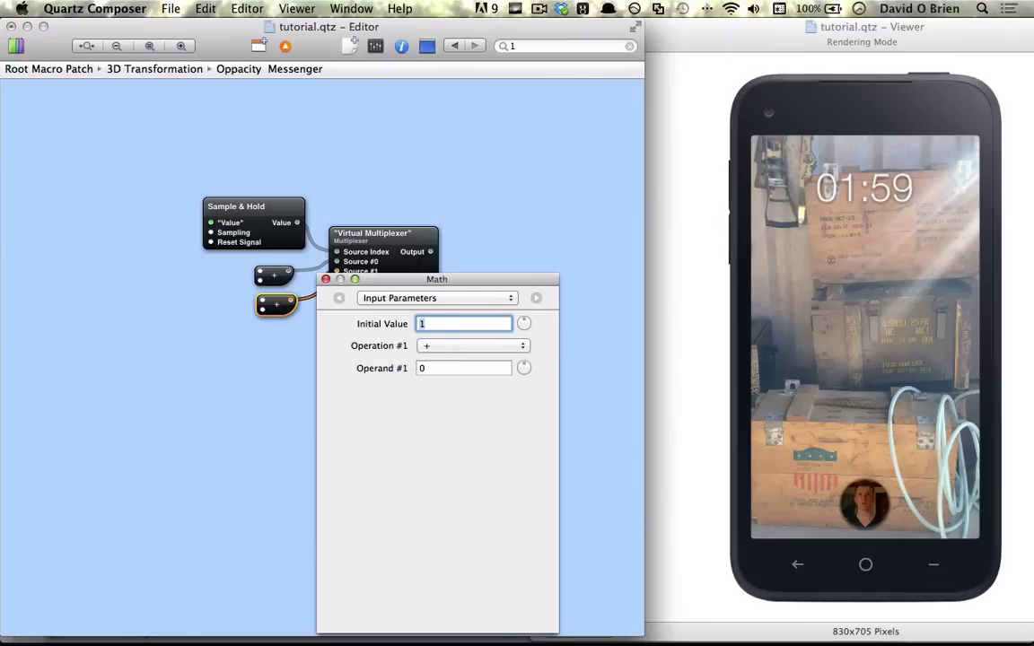
click(326, 280)
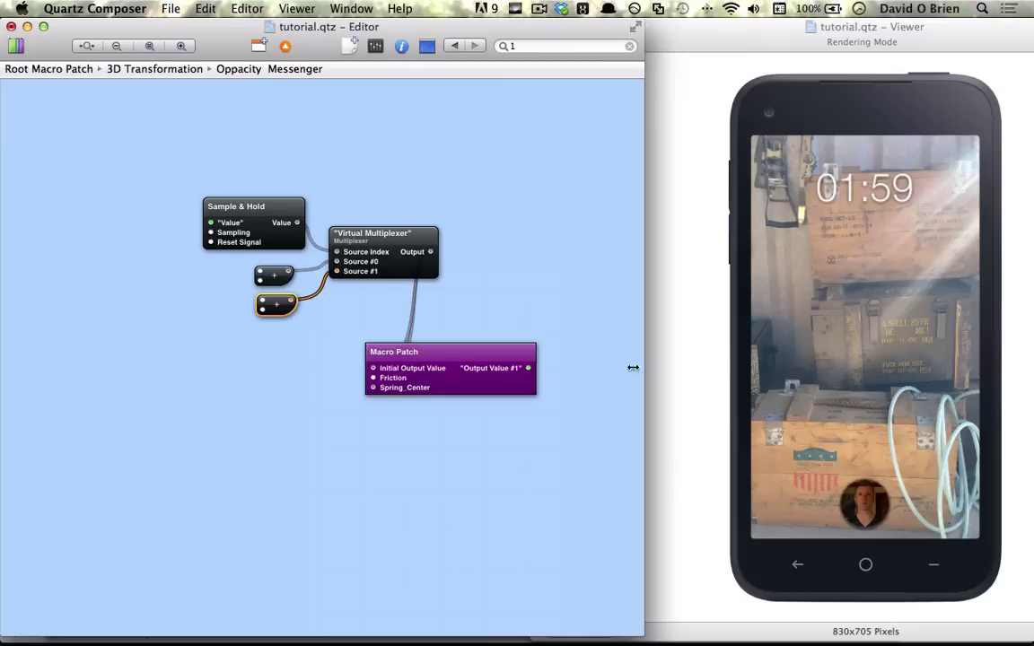
- Connect the HSL Color output to the Color inputs of the messenger sprite and Sprite 3
click(260, 46)
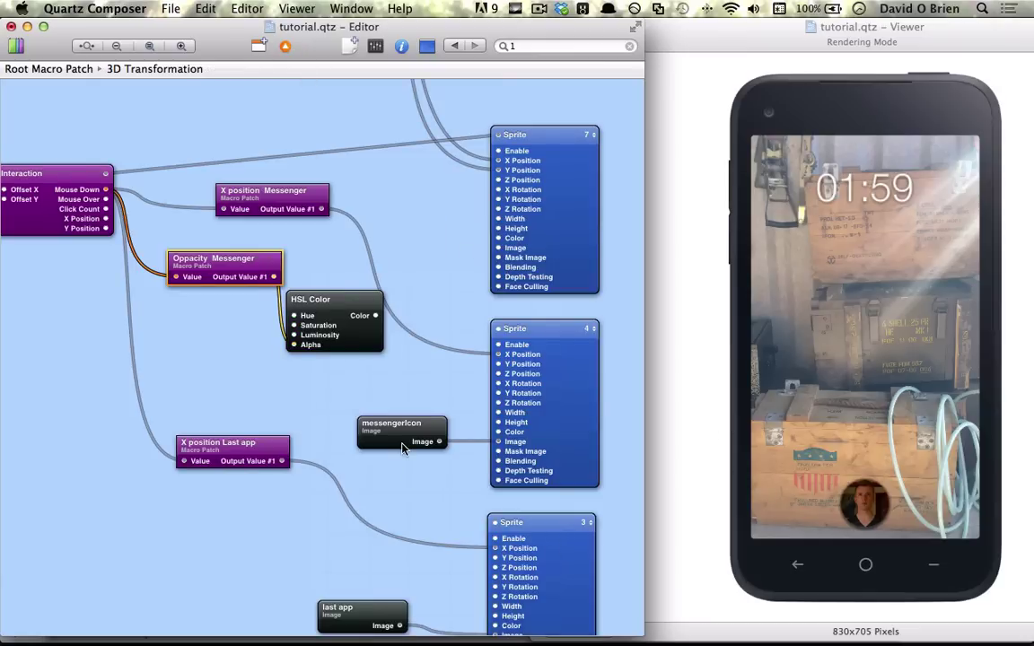
drag(376, 316, 501, 432)
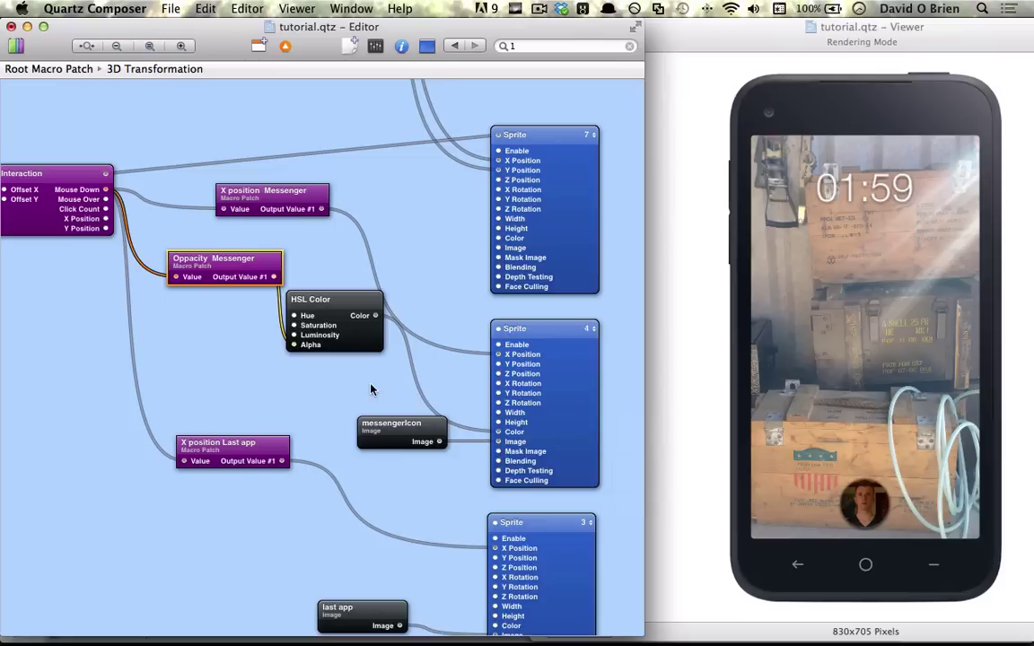
scroll(373, 388, down, 3)
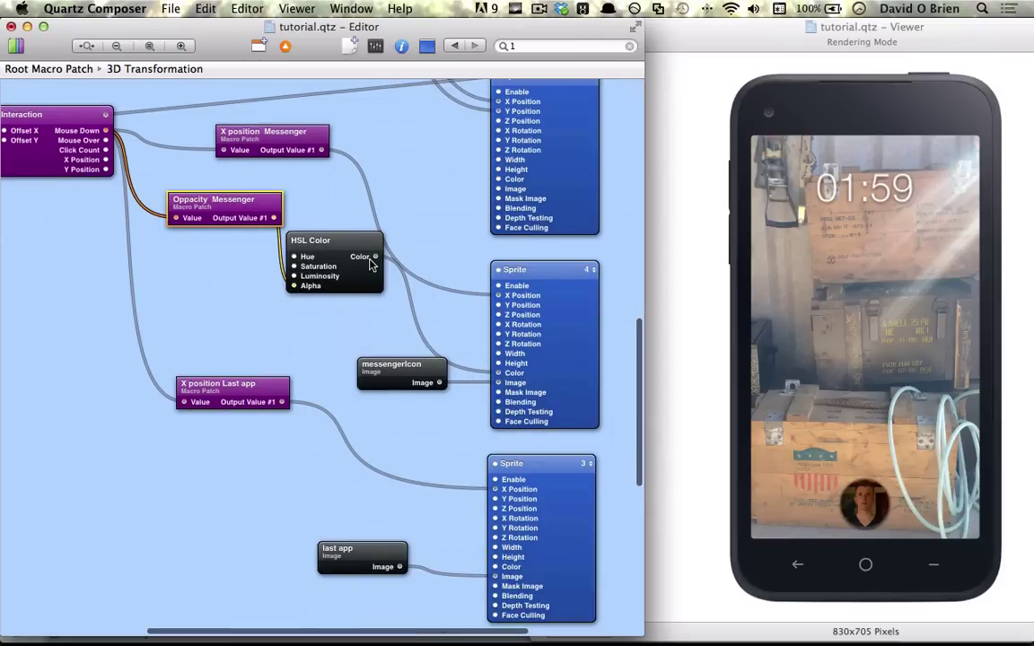
drag(375, 256, 493, 569)
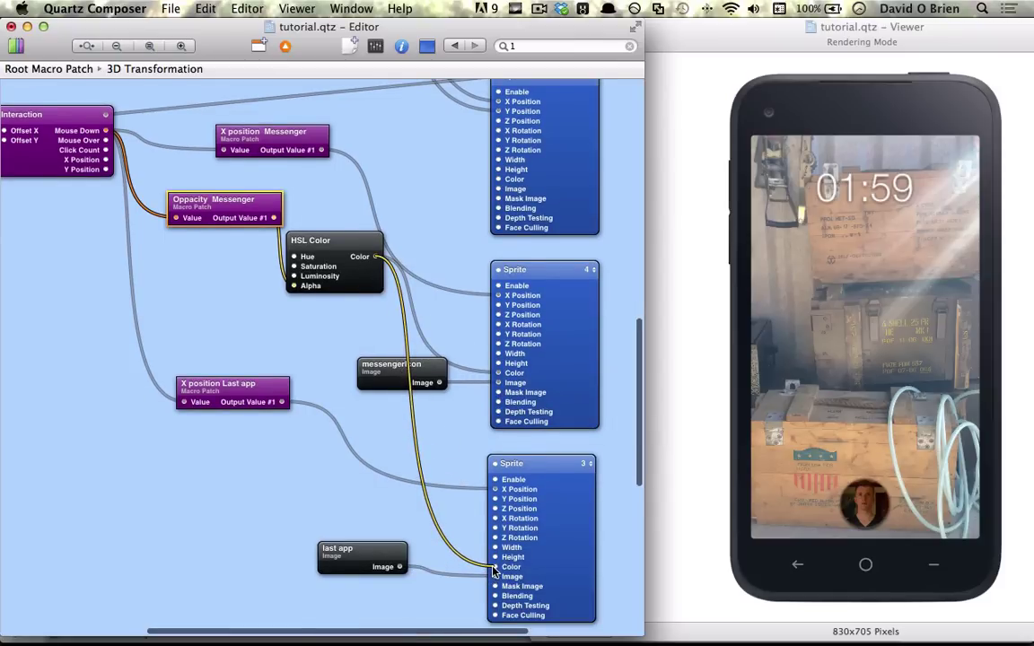
click(871, 508)
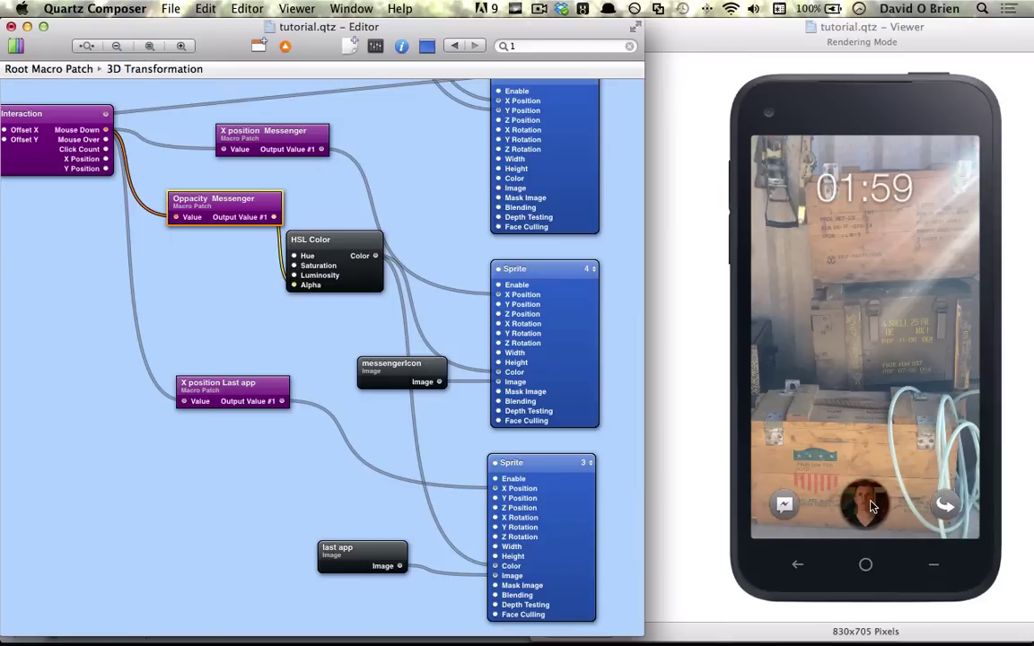
click(871, 509)
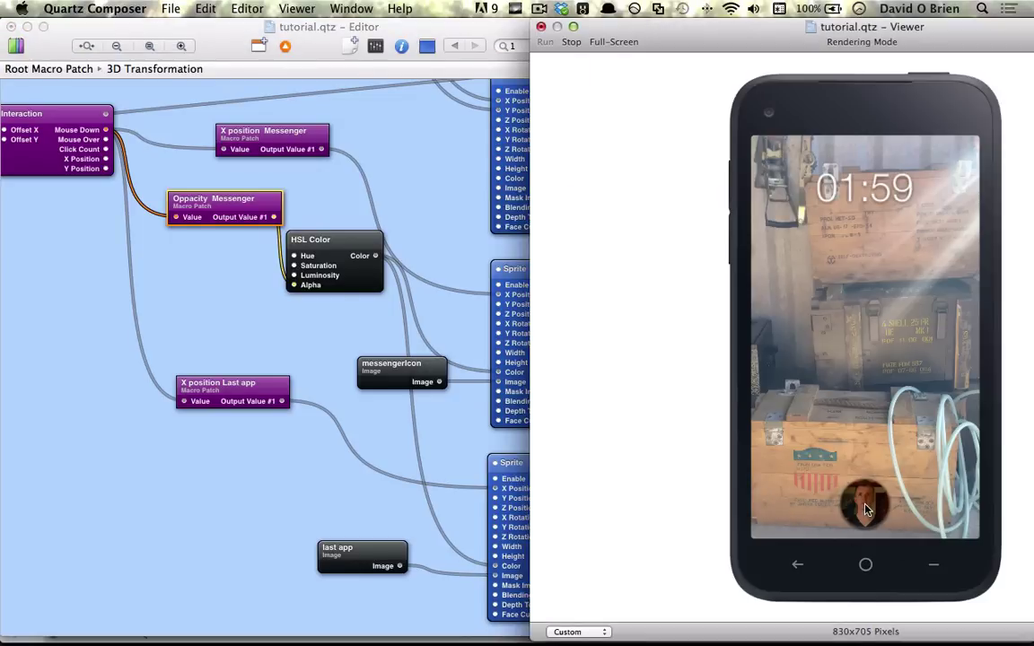
click(867, 510)
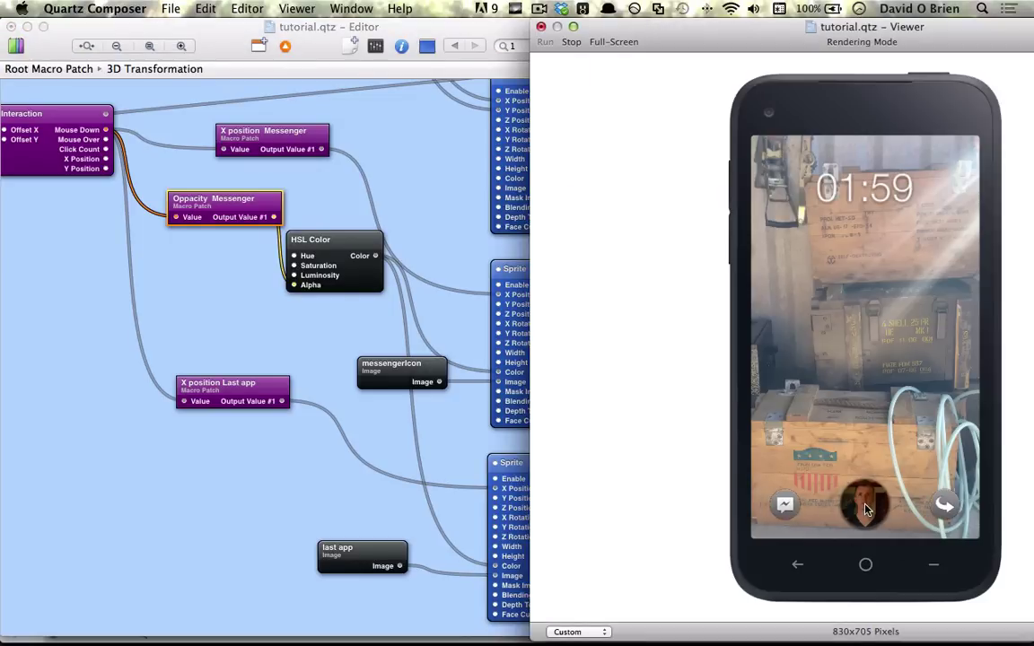
click(867, 510)
click(868, 510)
click(867, 509)
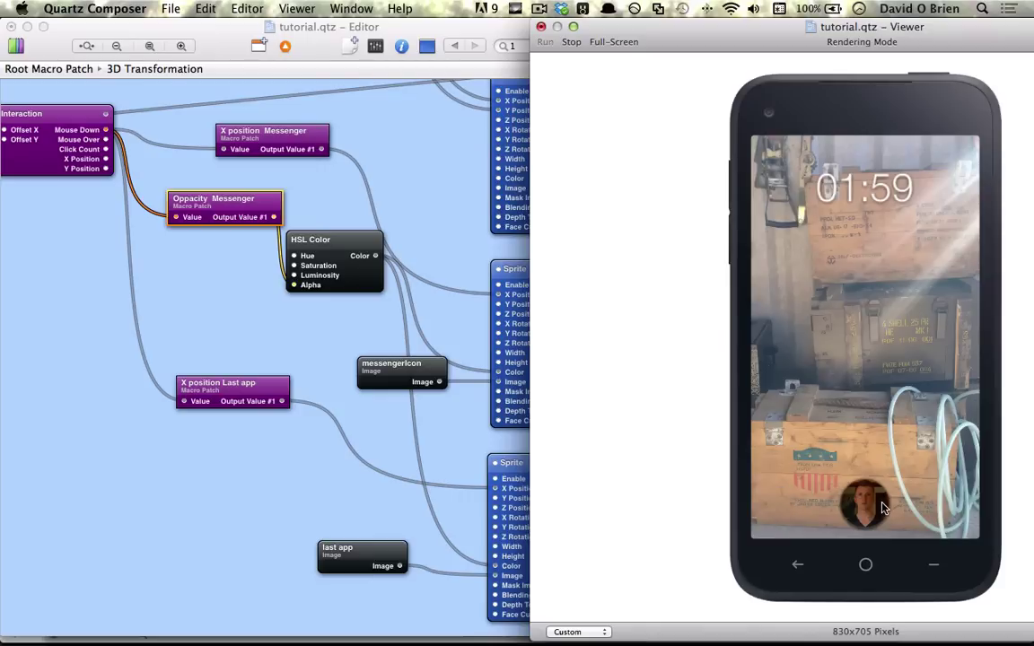
mouse_move(867, 510)
mouse_down()
mouse_move(925, 270)
mouse_move(884, 422)
mouse_move(736, 310)
mouse_move(878, 505)
mouse_move(729, 415)
mouse_move(947, 409)
mouse_move(882, 437)
mouse_move(862, 482)
mouse_move(868, 408)
mouse_move(864, 506)
mouse_up()
- Duplicate Sprite 3, the last-app sprite, as a new Sprite 8 below it
click(392, 462)
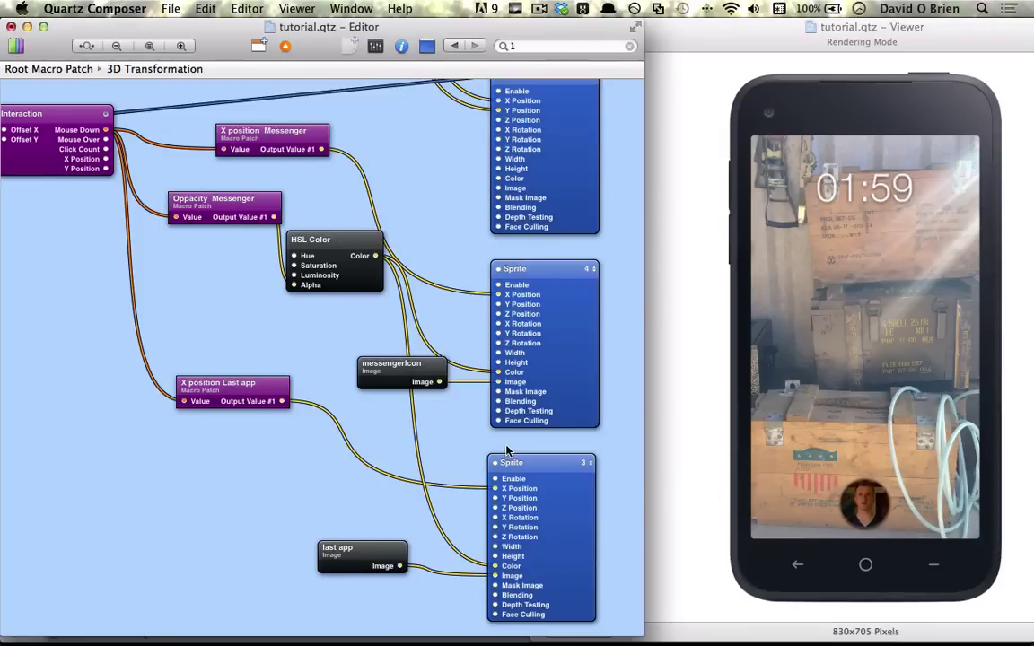
scroll(507, 452, down, 1)
scroll(521, 440, down, 3)
scroll(539, 422, down, 2)
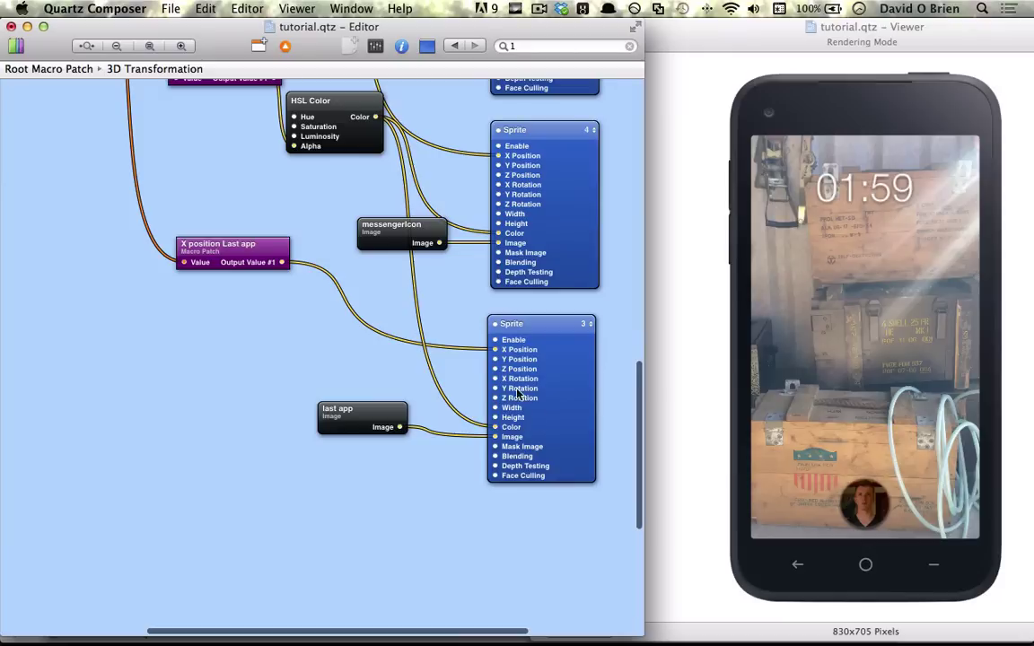
click(549, 406)
alt+drag(551, 386, 557, 582)
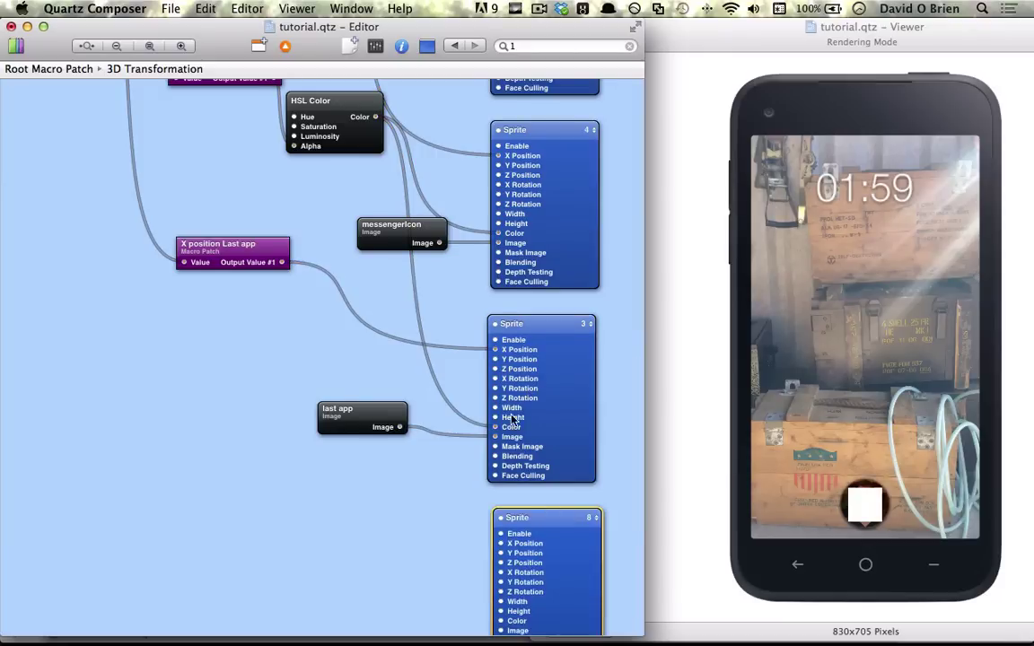
scroll(488, 408, down, 4)
scroll(485, 404, up, 2)
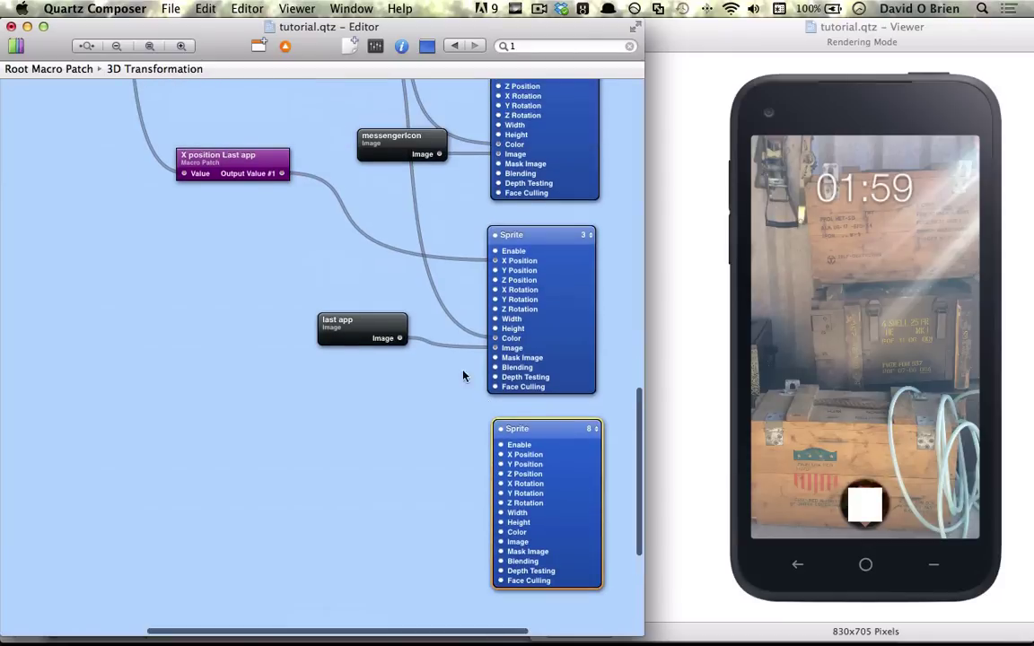
click(347, 329)
- Import apps.png from the Home Assets folder and wire it into Sprite 8's Image
click(157, 615)
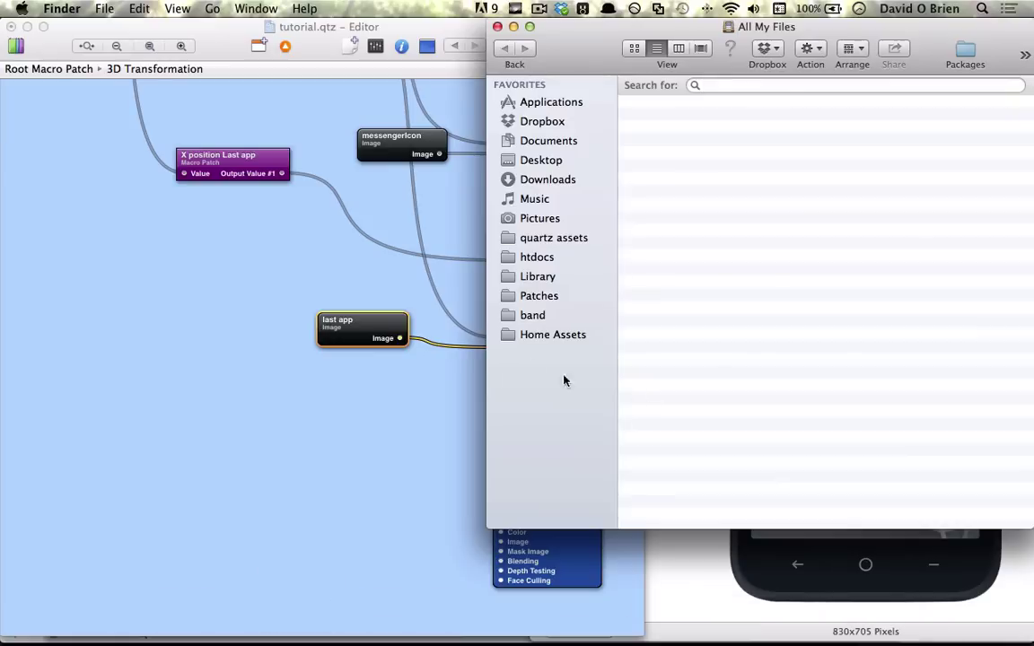
click(581, 336)
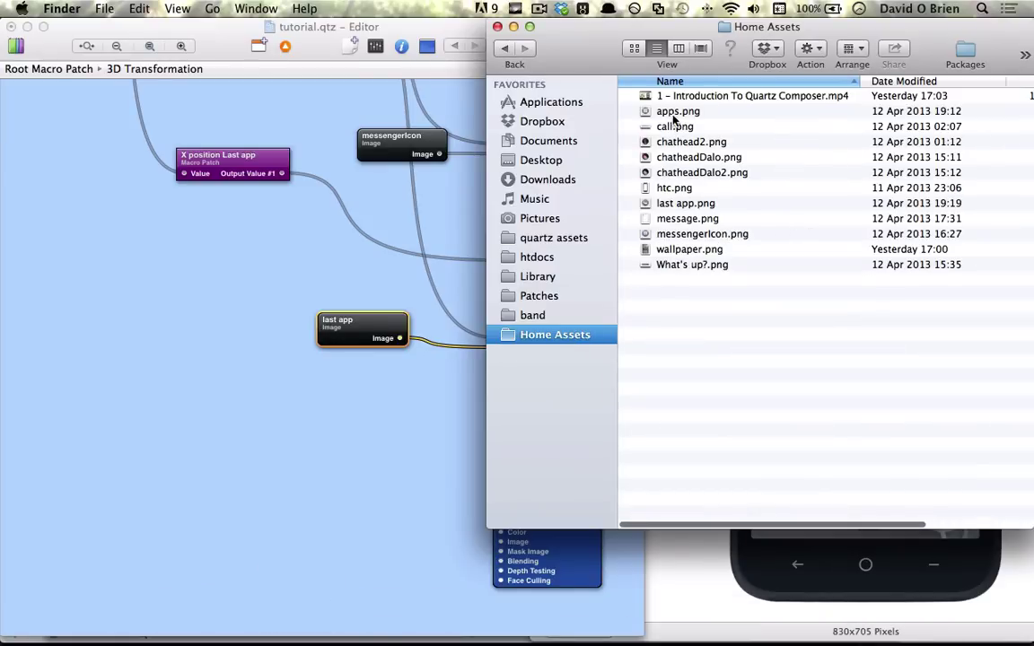
mouse_move(678, 111)
mouse_down()
mouse_move(256, 444)
mouse_move(408, 522)
mouse_move(501, 541)
mouse_up()
click(449, 27)
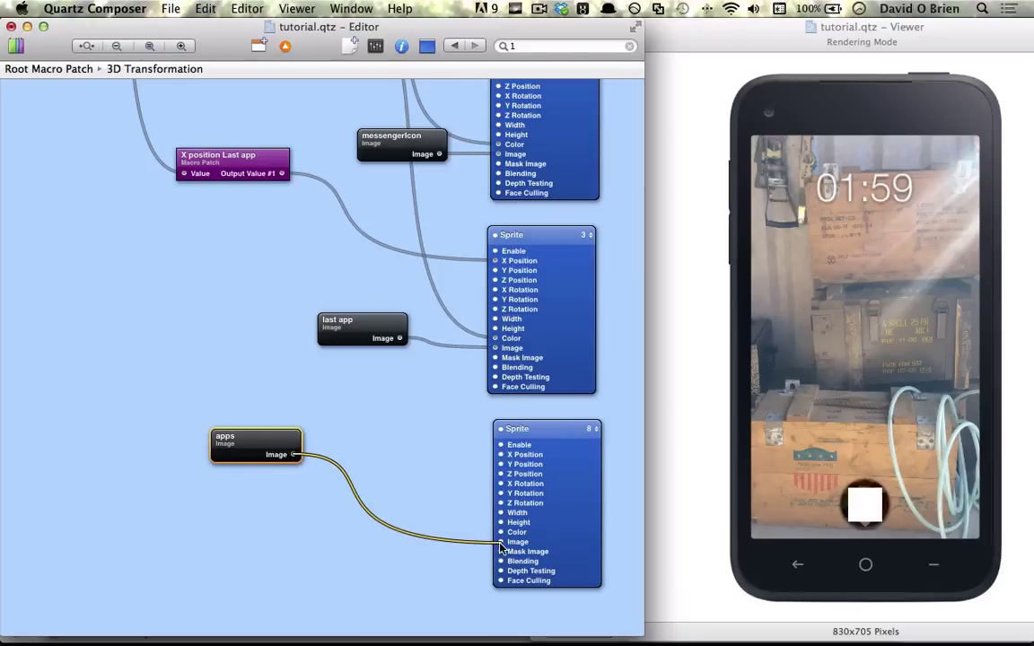
drag(263, 437, 368, 523)
- Set the apps sprite's layer to Layer 3
scroll(389, 412, up, 3)
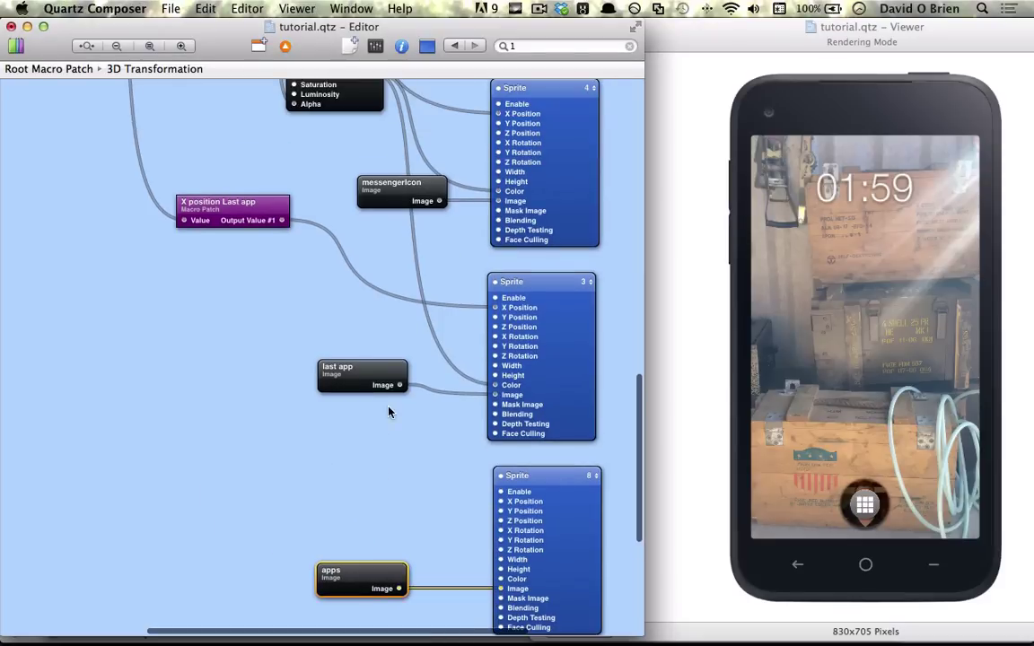
click(597, 476)
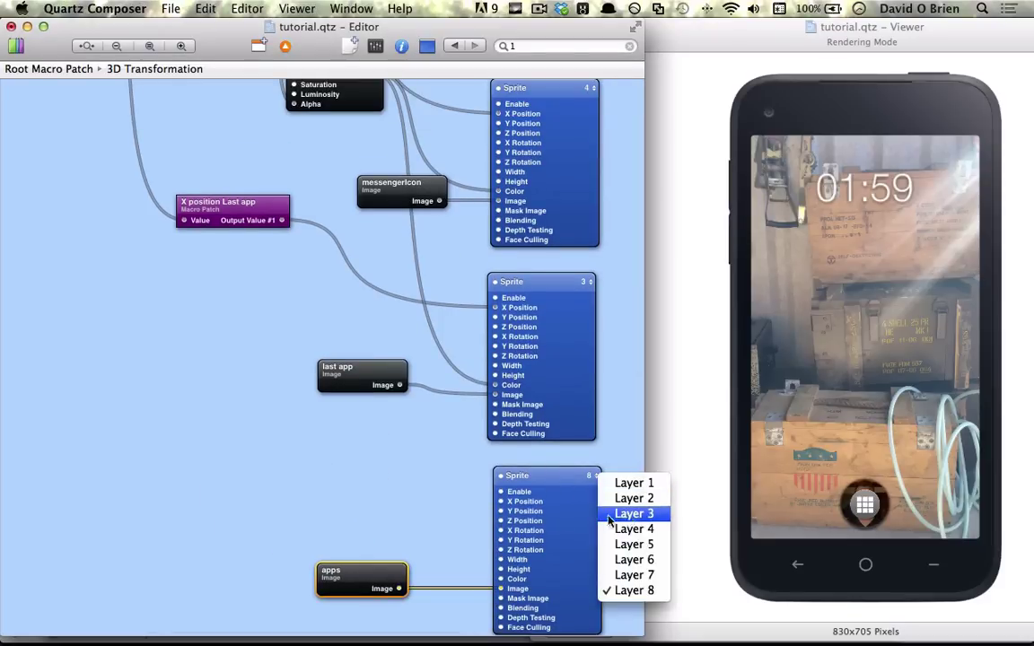
click(630, 513)
- Make a copy of the X position Last app patch
scroll(260, 378, up, 2)
scroll(264, 355, up, 8)
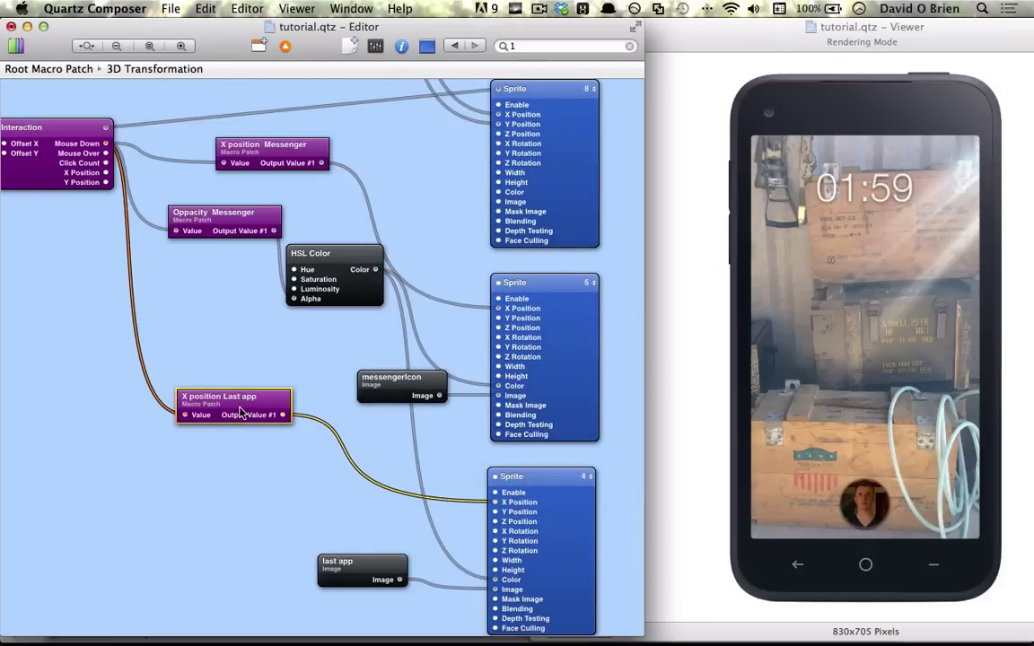
alt+drag(242, 415, 226, 575)
scroll(229, 565, down, 5)
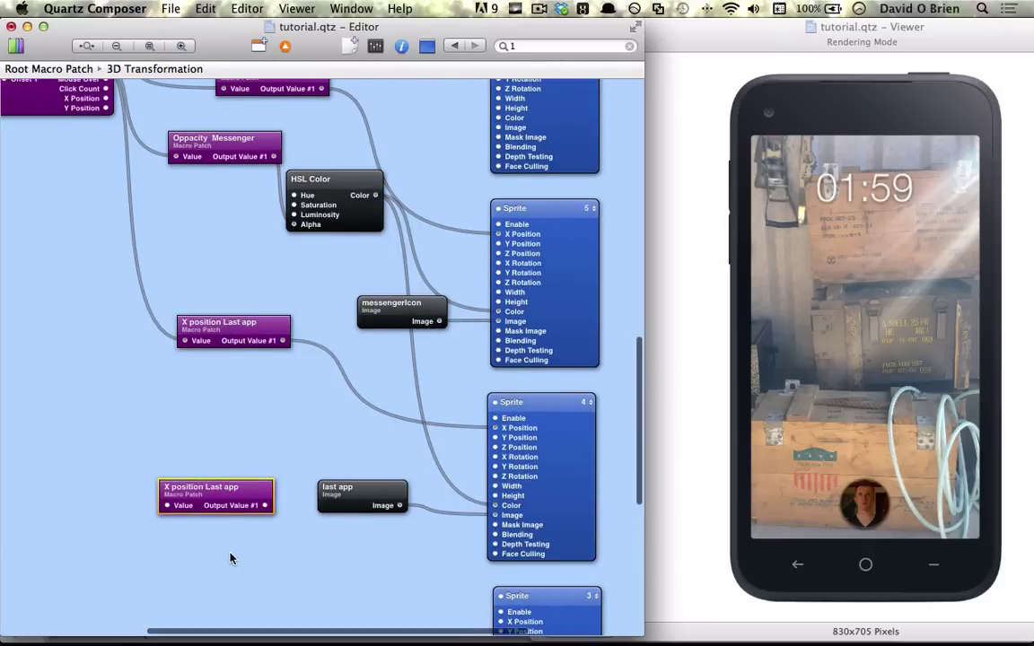
- Change the apps sprite's Y Position from -0.5 to 0
scroll(263, 490, down, 6)
double_click(566, 565)
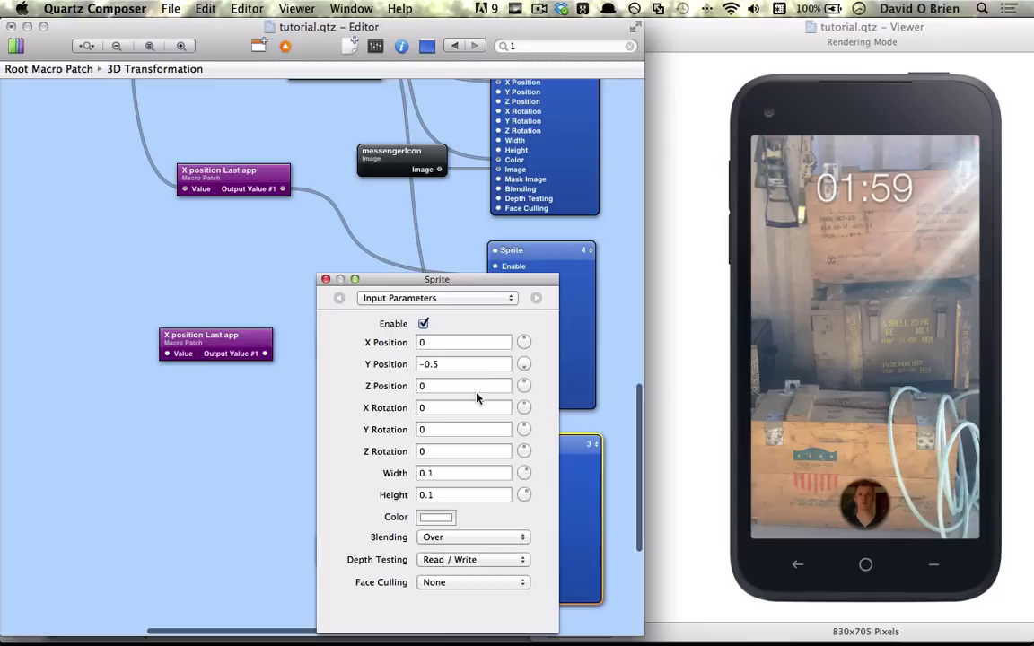
click(457, 363)
double_click(457, 364)
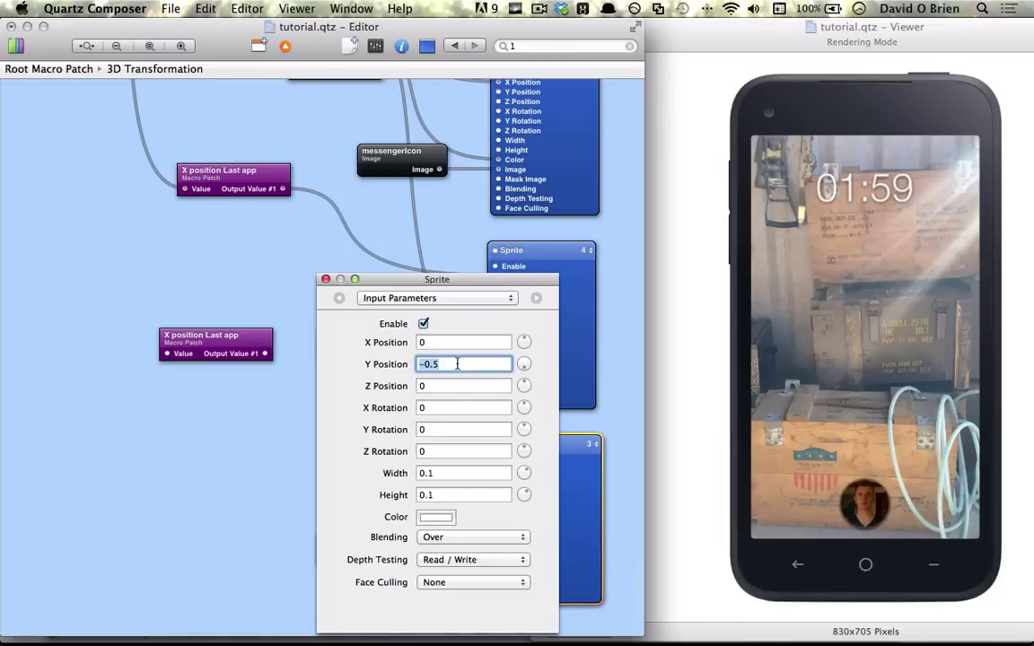
text(0)
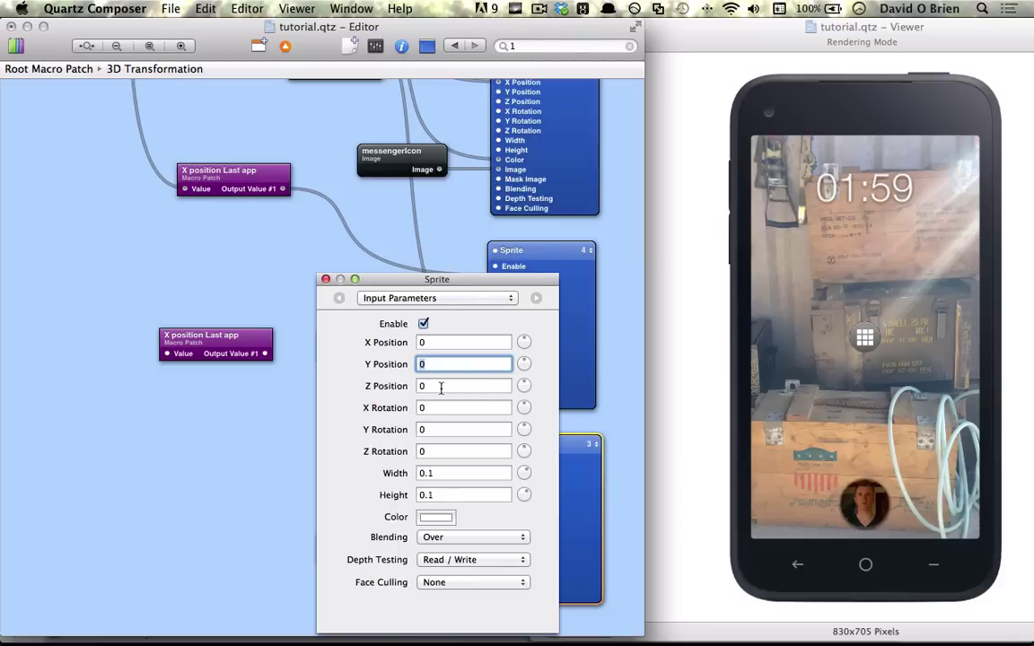
click(326, 280)
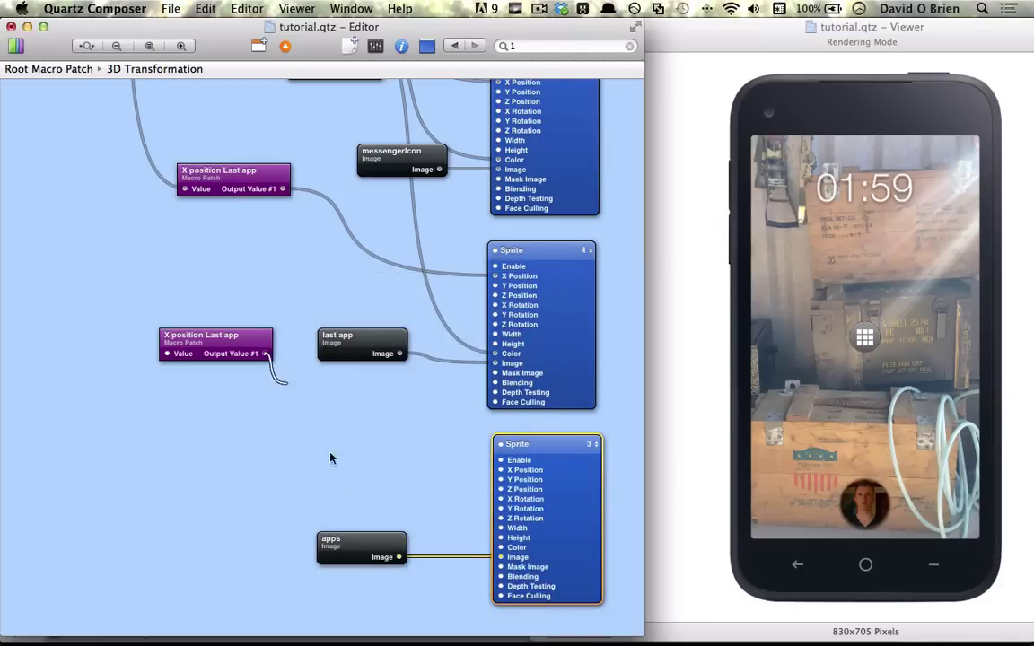
- Wire the copied patch into the apps sprite's X Position and Mouse Down into its Value
drag(331, 458, 501, 470)
scroll(265, 395, up, 3)
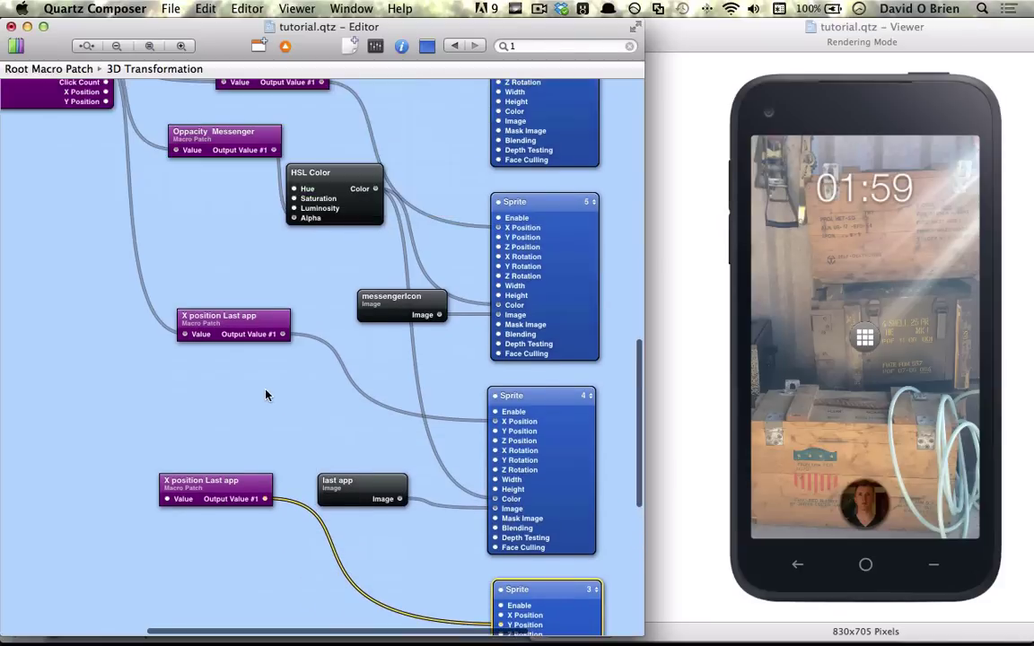
scroll(266, 395, up, 2)
drag(106, 139, 167, 588)
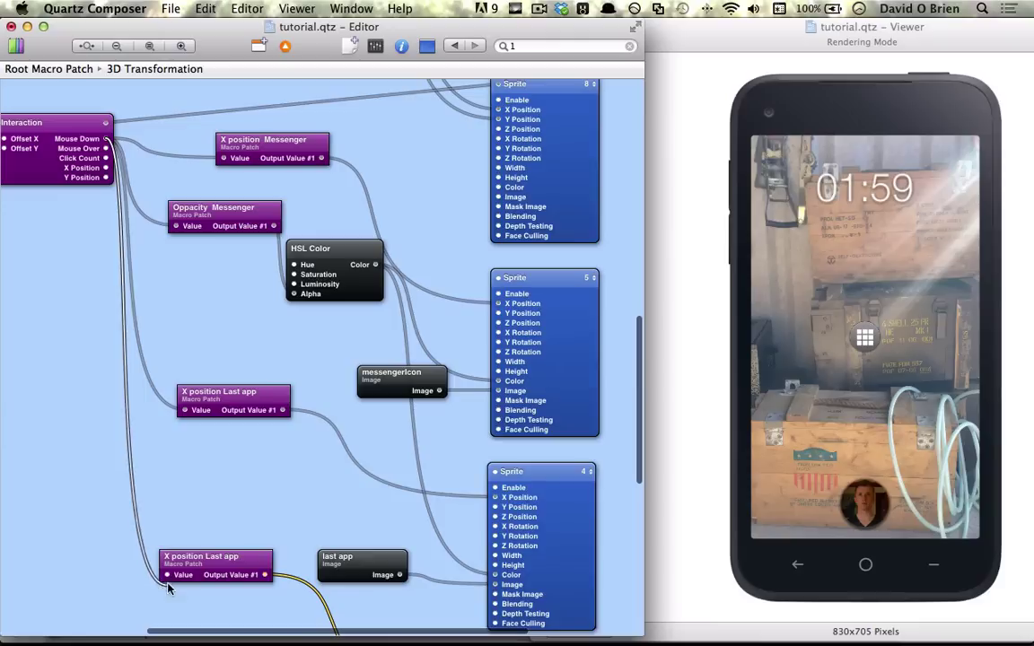
- Inside the X position Last app copy, set the first Math patch's Operand #1 to -0.5
double_click(212, 571)
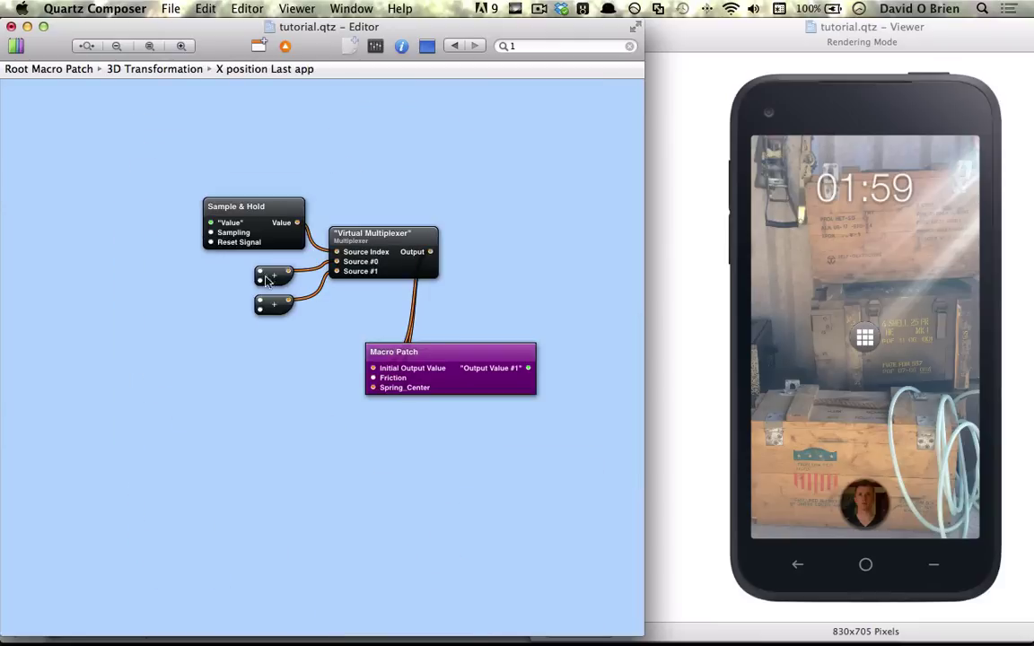
click(278, 307)
key(super+i)
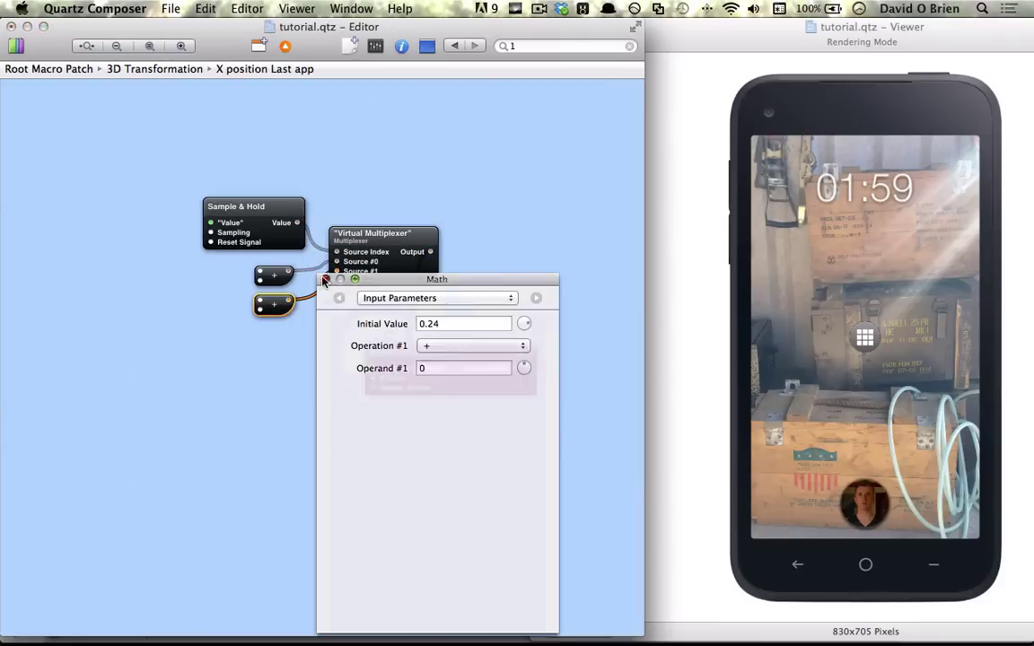
click(325, 280)
click(275, 279)
key(super+i)
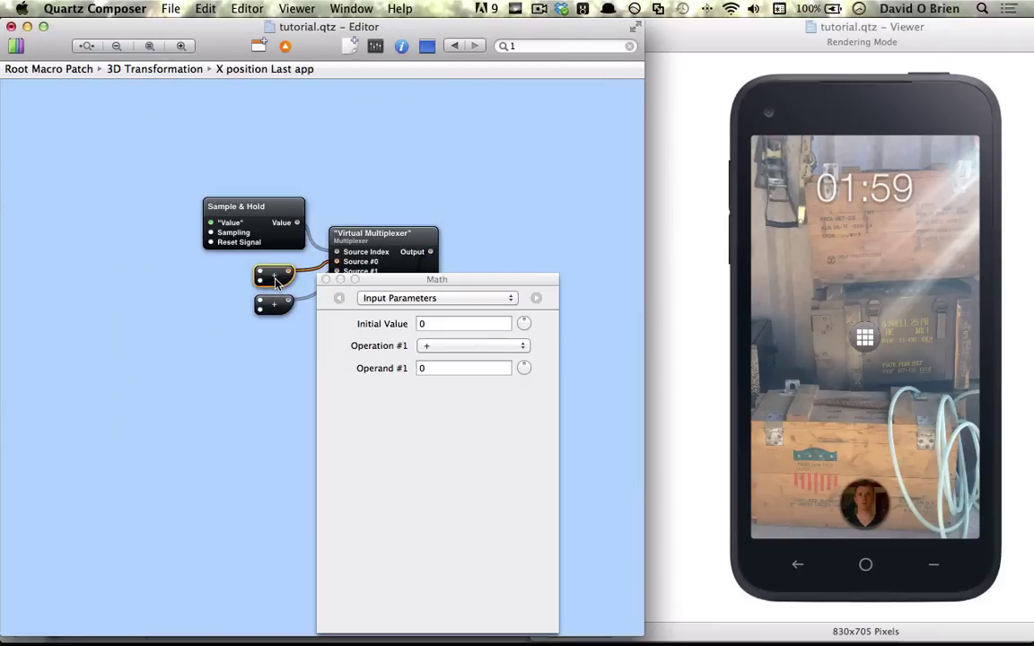
click(444, 368)
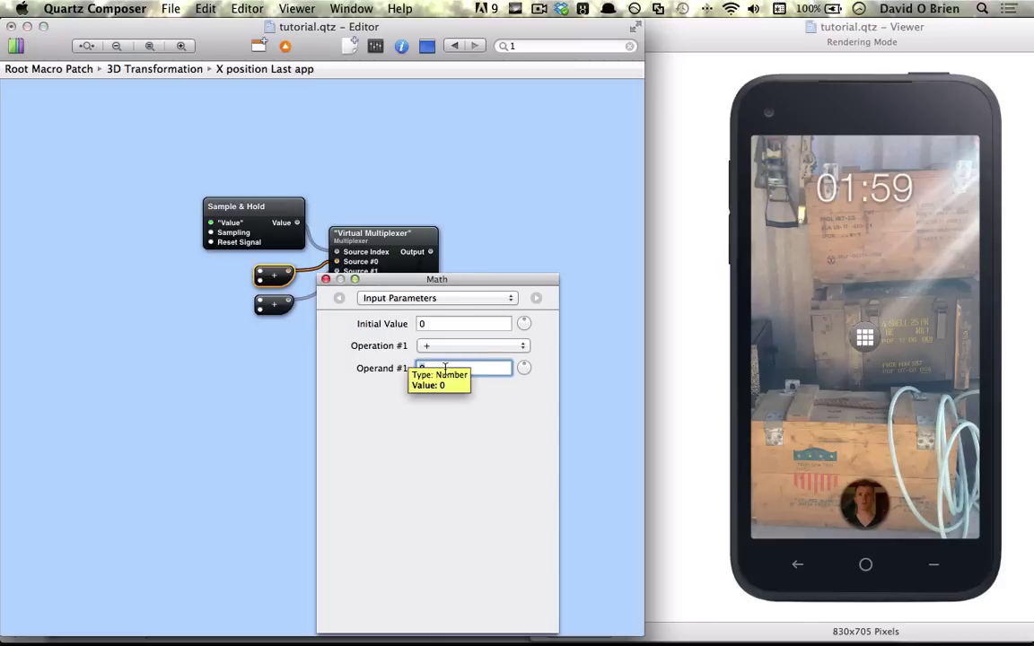
key(BackSpace)
text(0.5)
key(Return)
key(super+i)
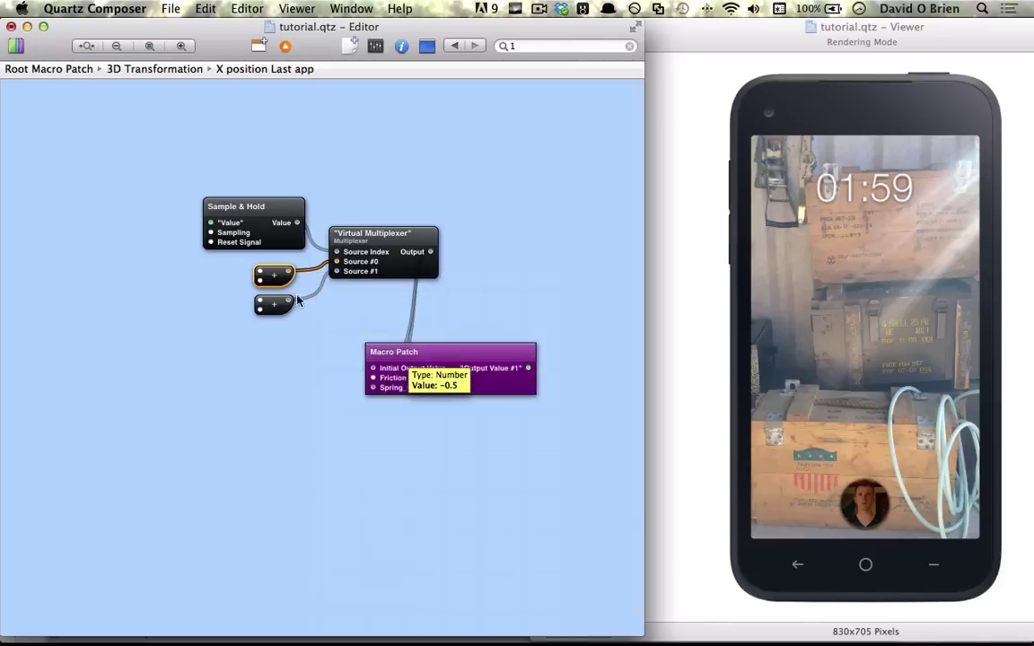
- Make the lower Math patch's Initial Value -0.24 and test the avatar press in the Viewer
click(275, 313)
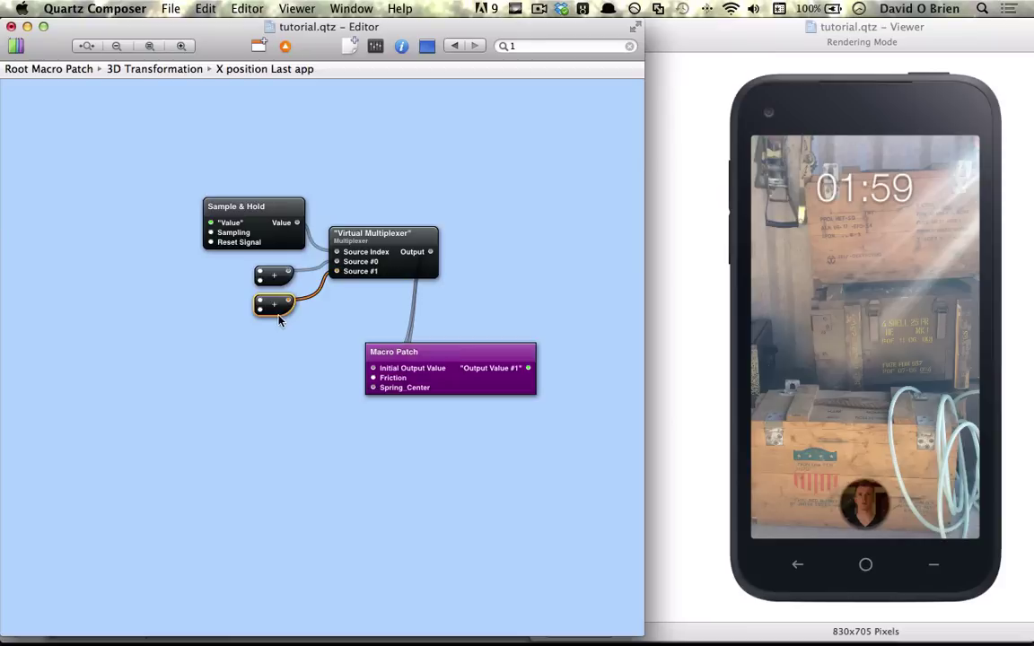
key(super+i)
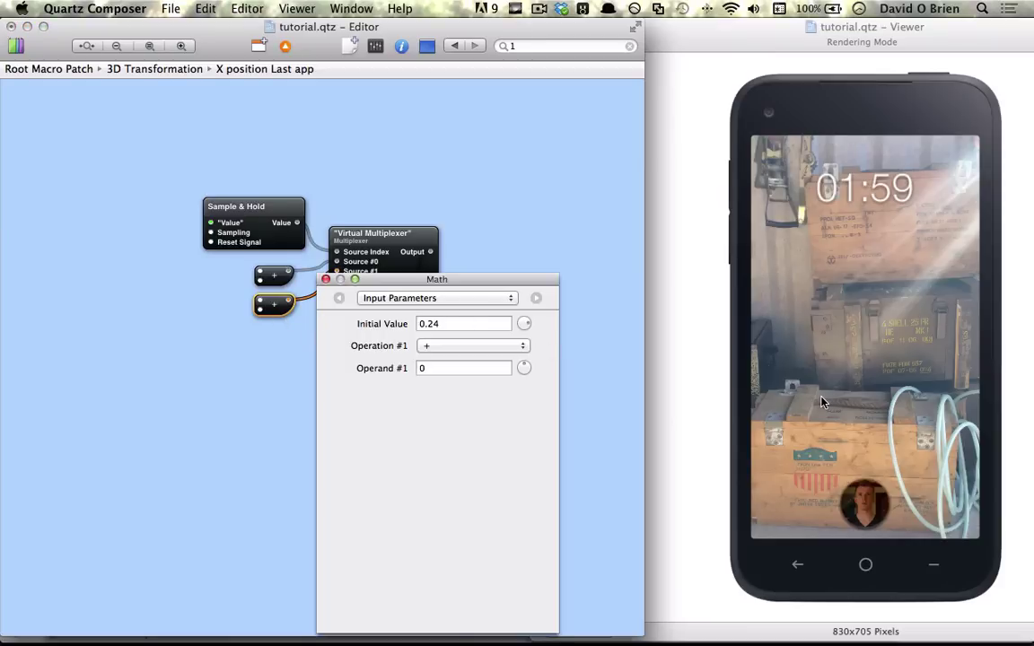
click(448, 323)
key(Up)
text(-)
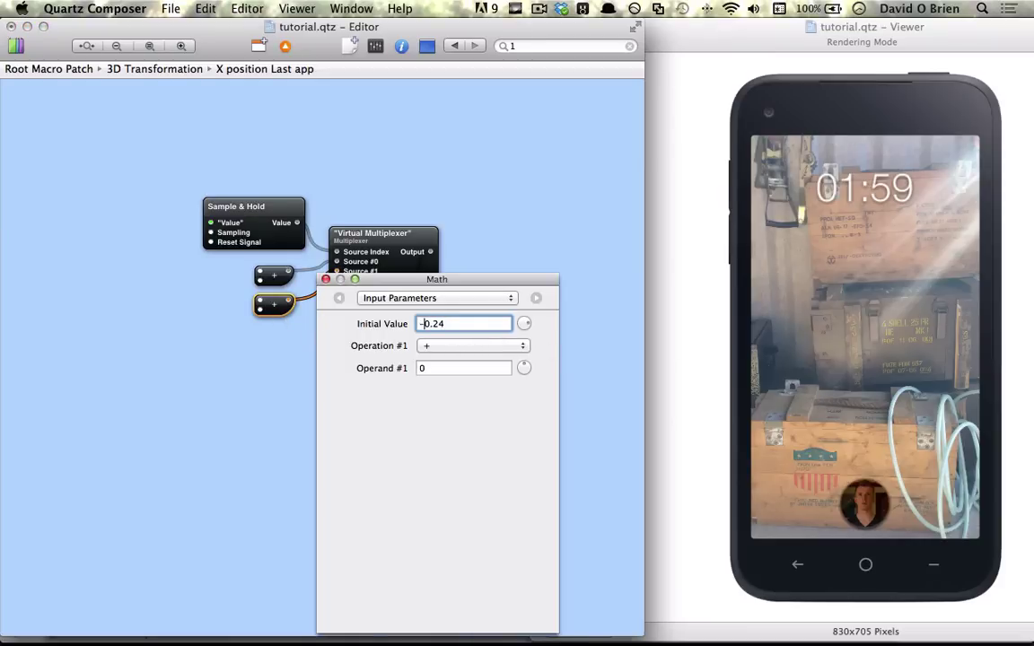
key(Return)
click(326, 279)
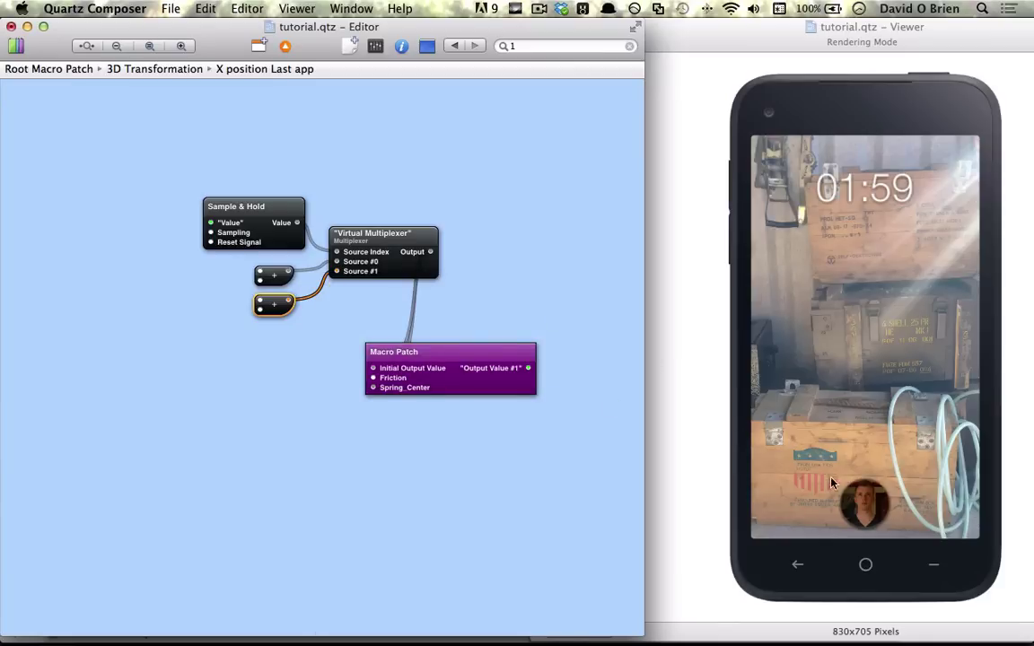
click(866, 509)
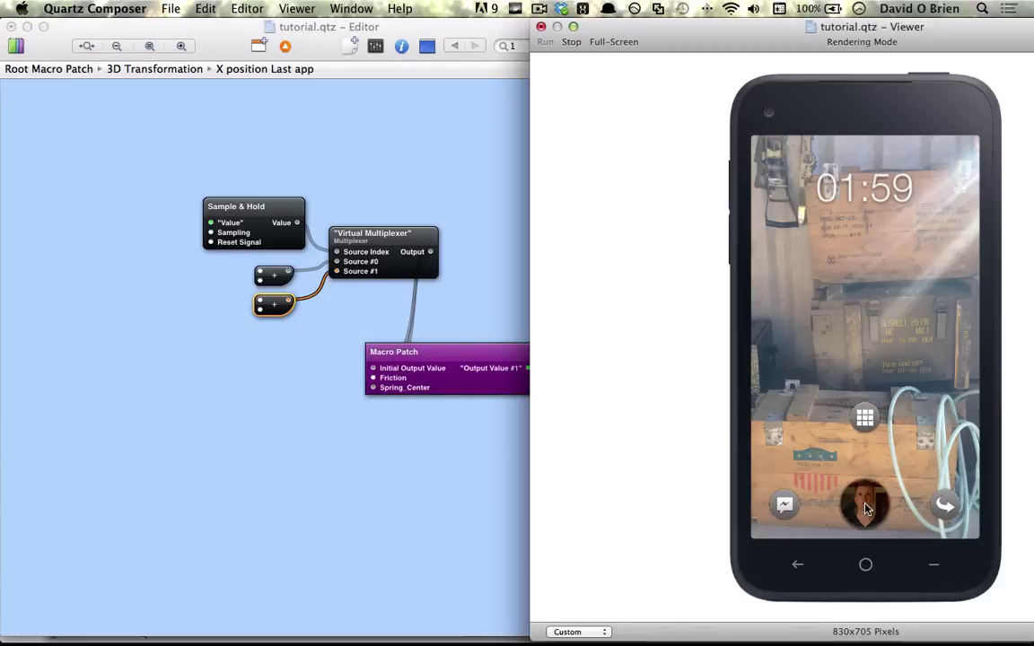
click(866, 509)
- Change that Initial Value to -0.22 and recheck the icon spacing in the Viewer
click(299, 310)
key(super+i)
double_click(450, 323)
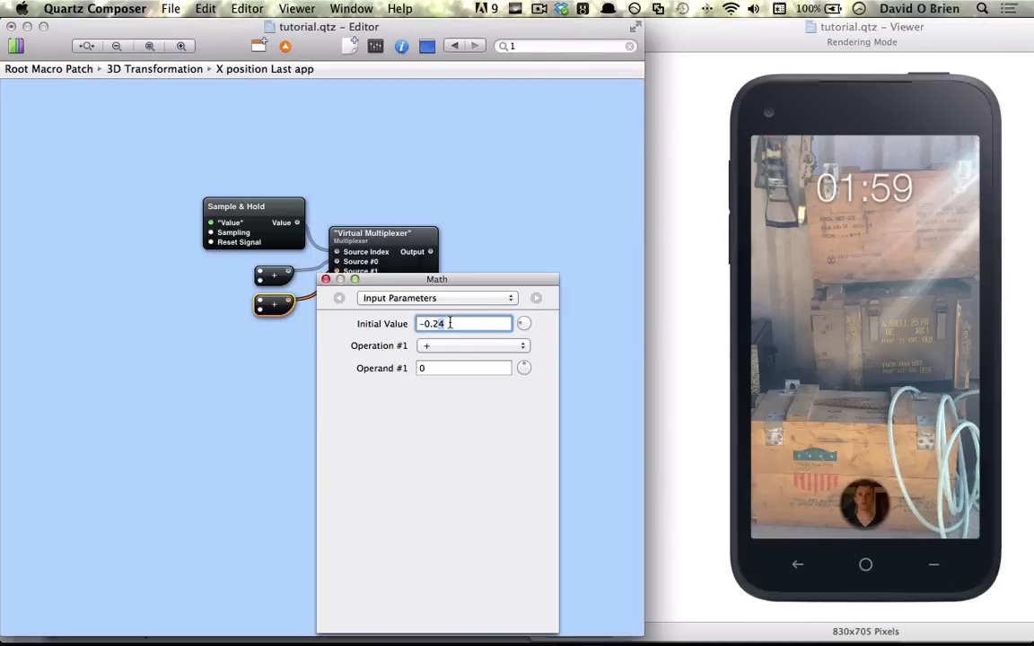
text(-0.22)
key(Return)
click(868, 509)
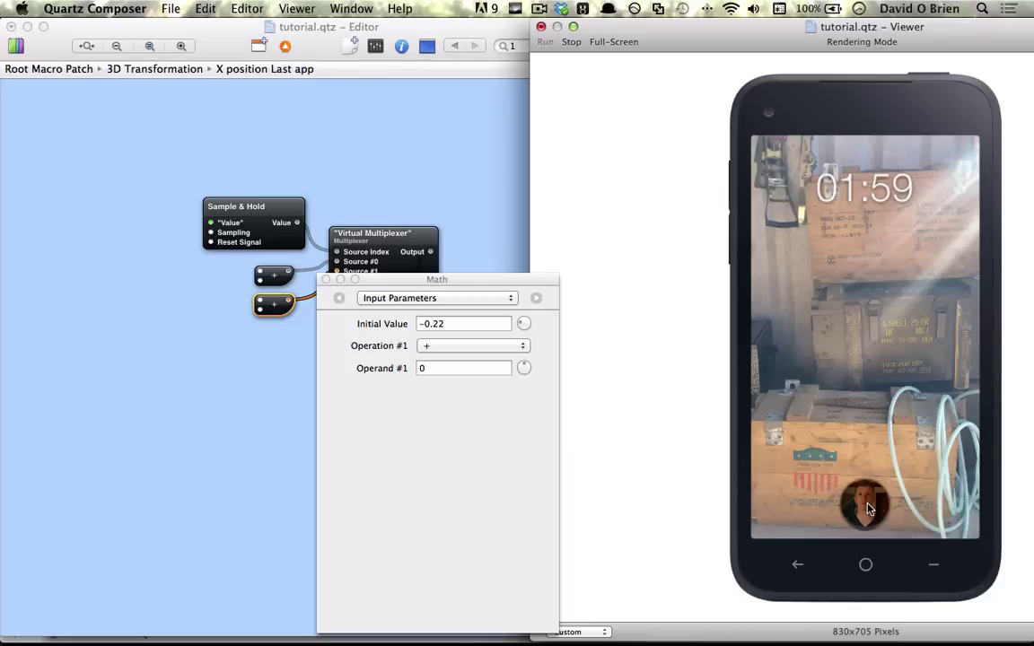
click(325, 284)
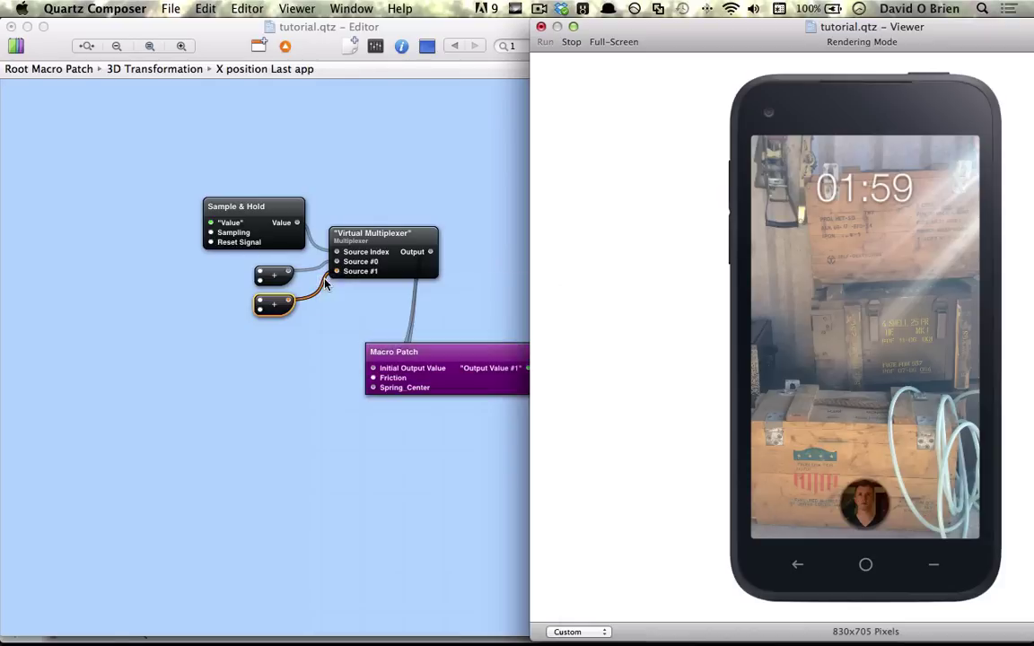
- Go up to the 3D Transformation level, press the avatar in the Viewer, and scroll the canvas
click(305, 145)
click(285, 46)
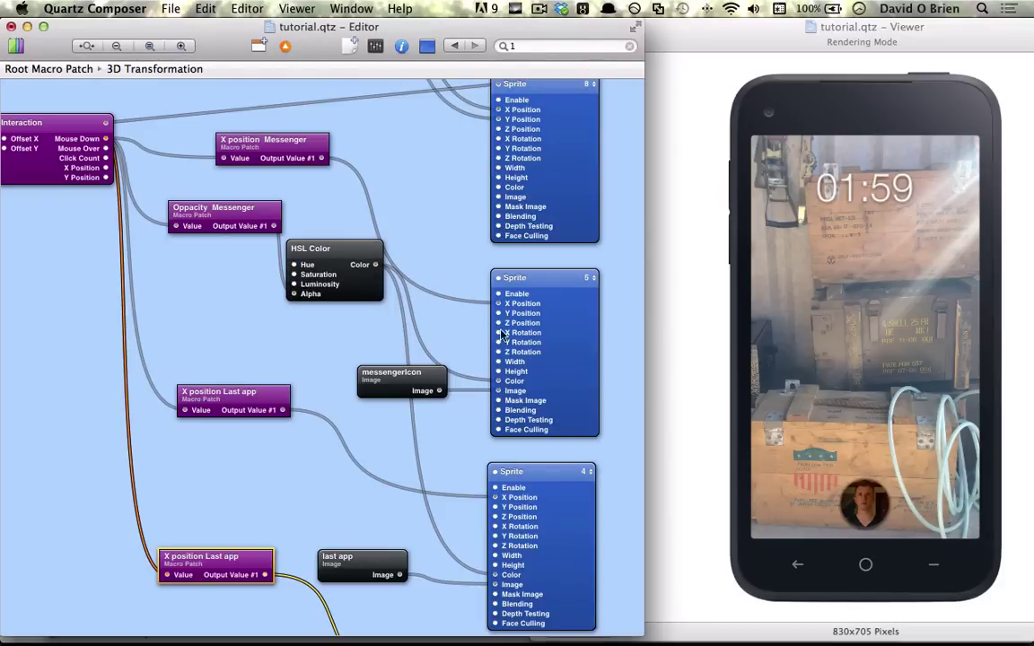
scroll(572, 383, right, 3)
scroll(572, 383, up, 3)
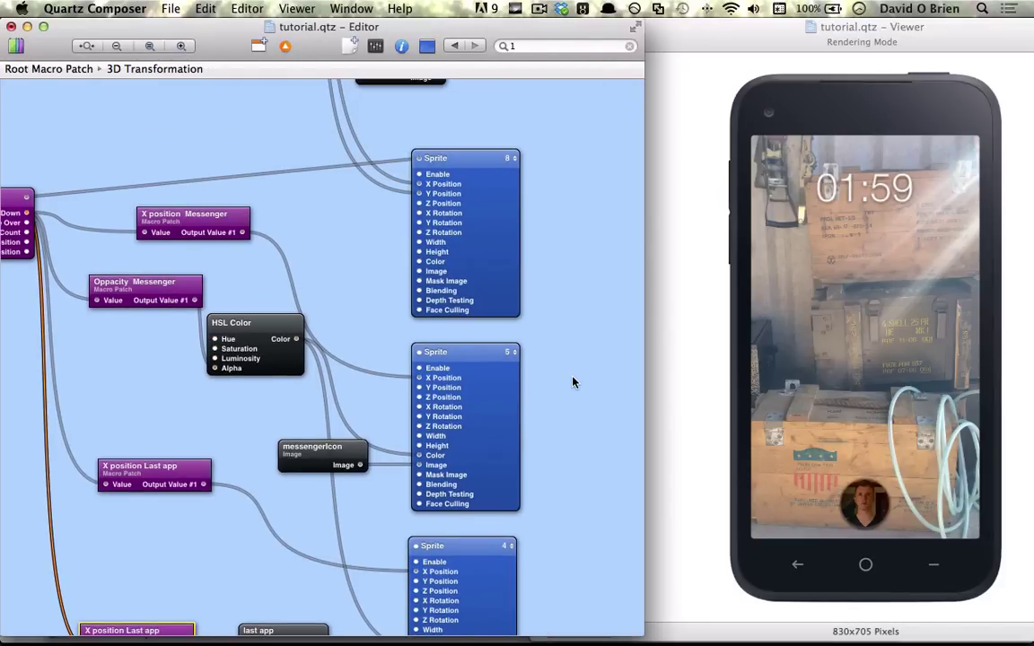
click(861, 505)
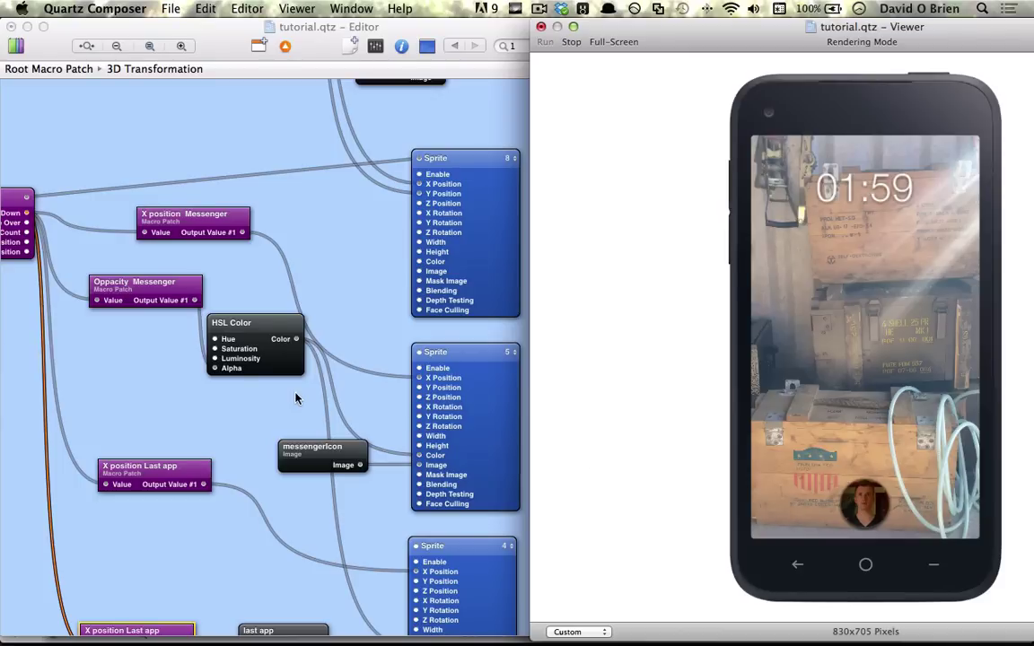
scroll(293, 397, down, 1)
scroll(293, 398, down, 5)
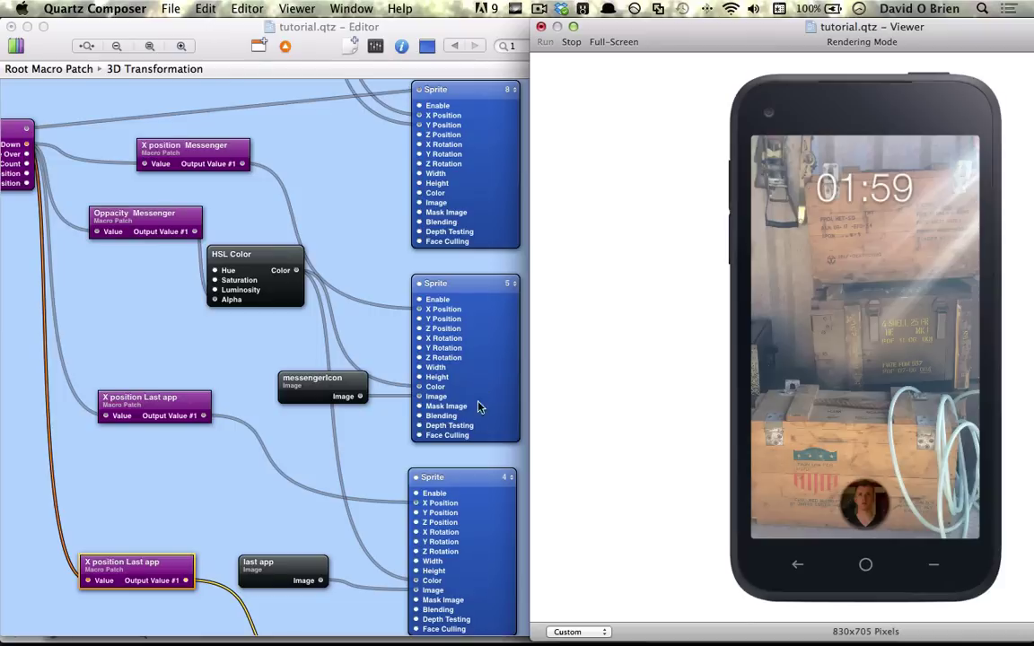
scroll(463, 407, down, 1)
scroll(461, 407, down, 8)
scroll(297, 280, up, 5)
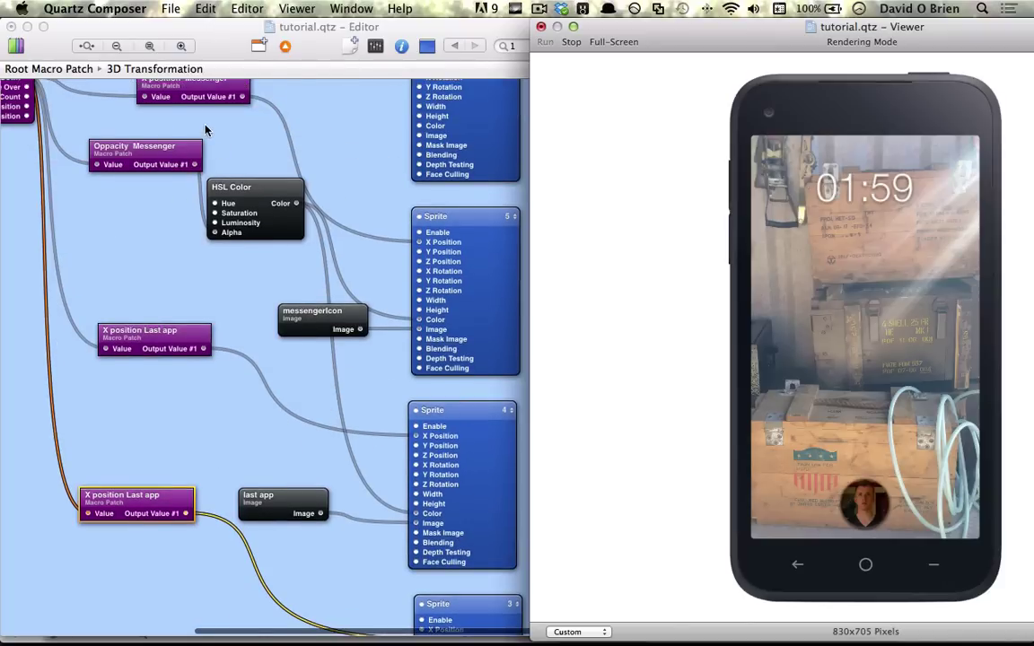
scroll(184, 113, up, 3)
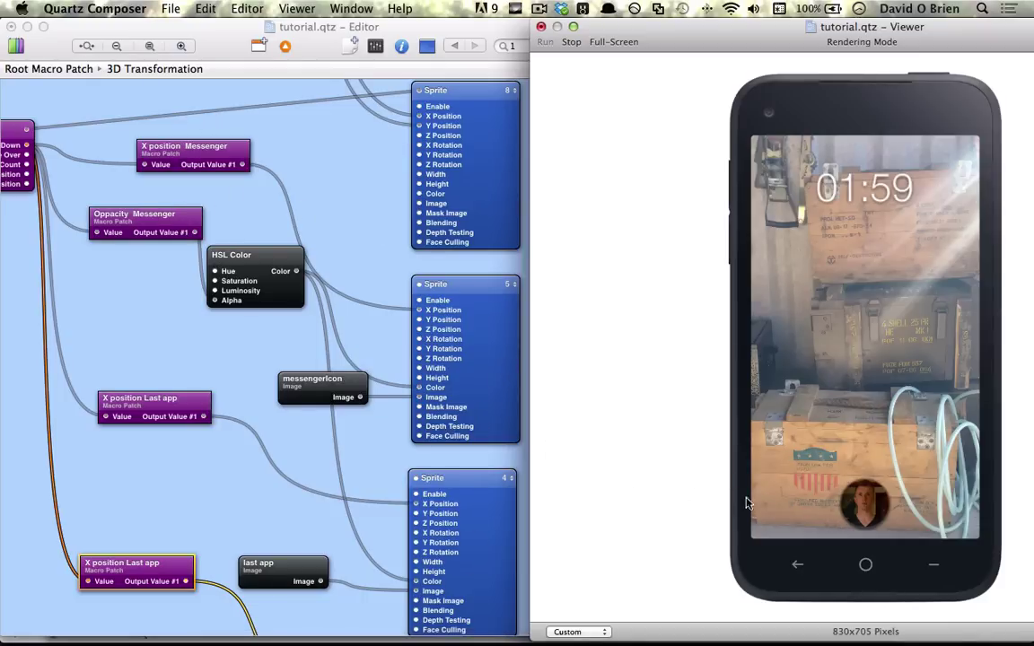
click(867, 509)
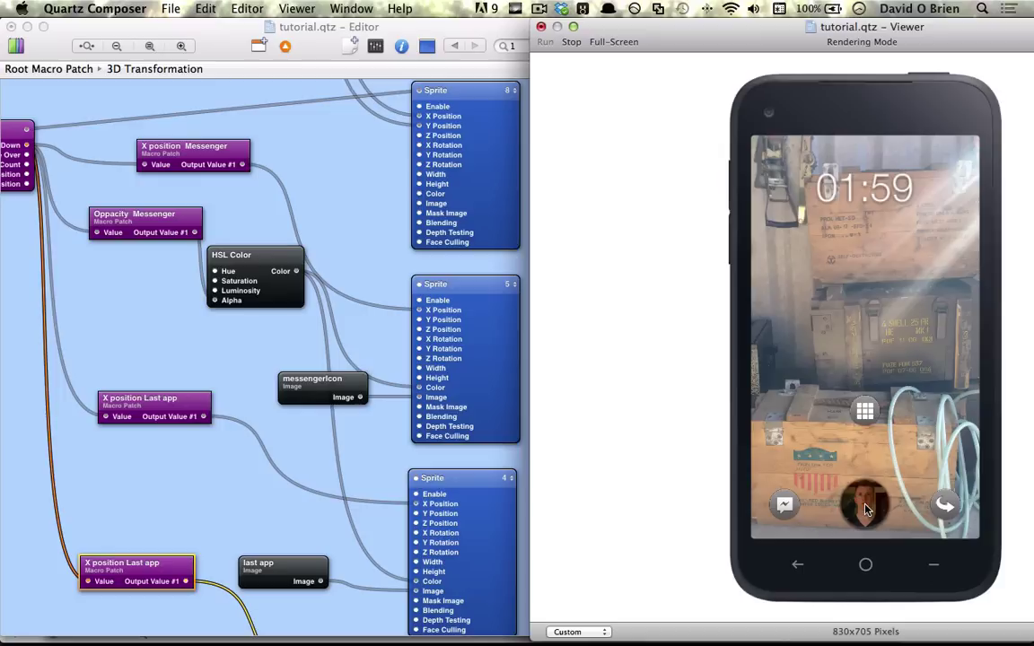
drag(867, 510, 863, 362)
click(867, 510)
click(868, 509)
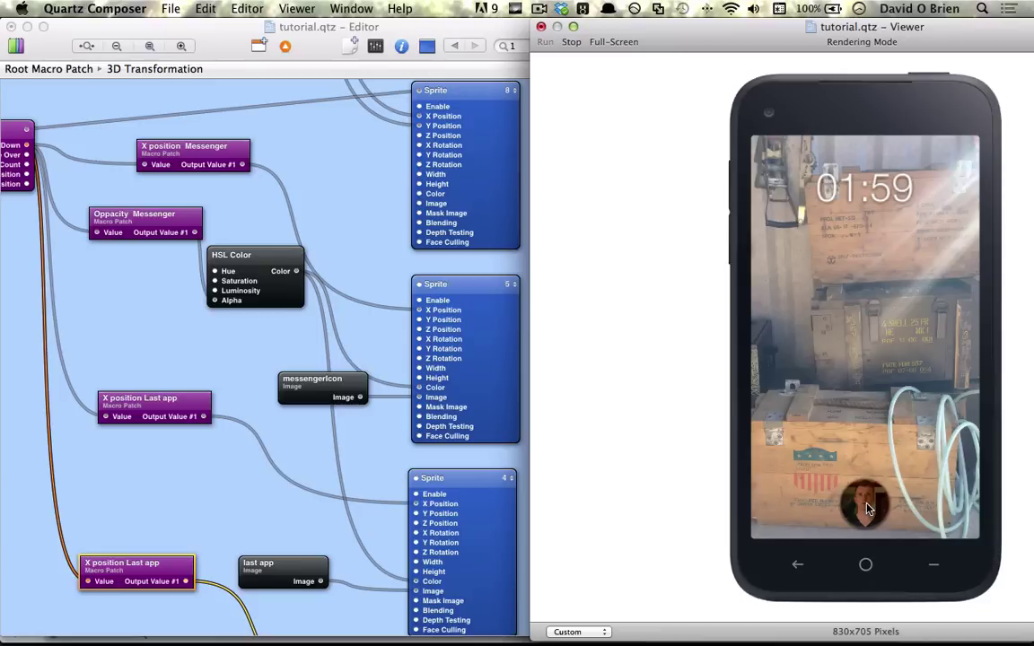